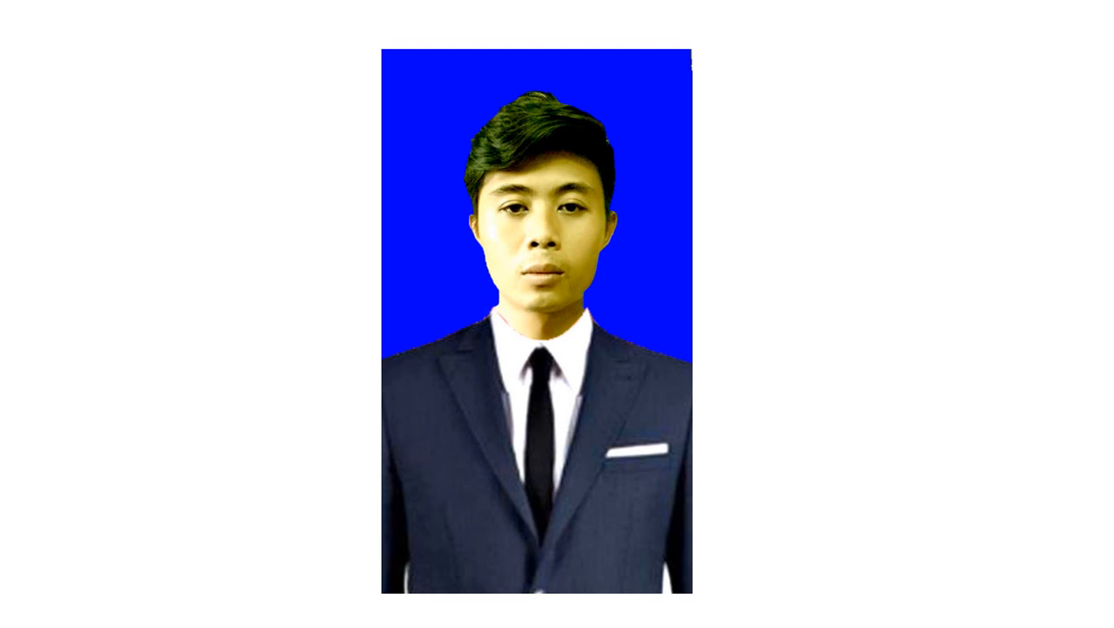
Start Photoshop and open the image lesson 10.1.jpg from the Download folder.
double_click(96, 205)
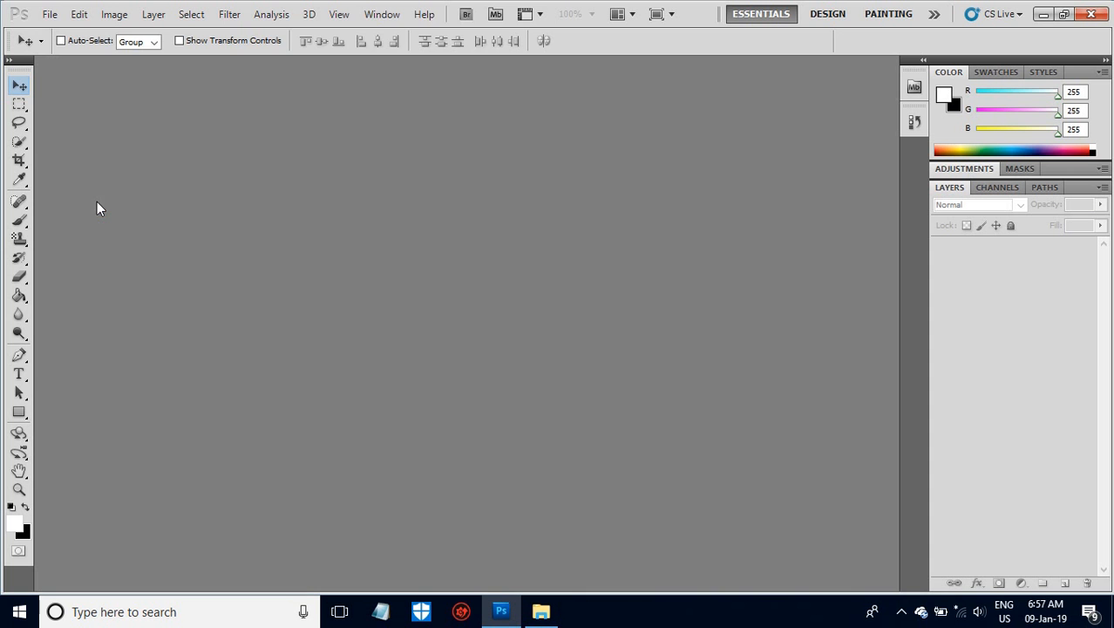
click(45, 14)
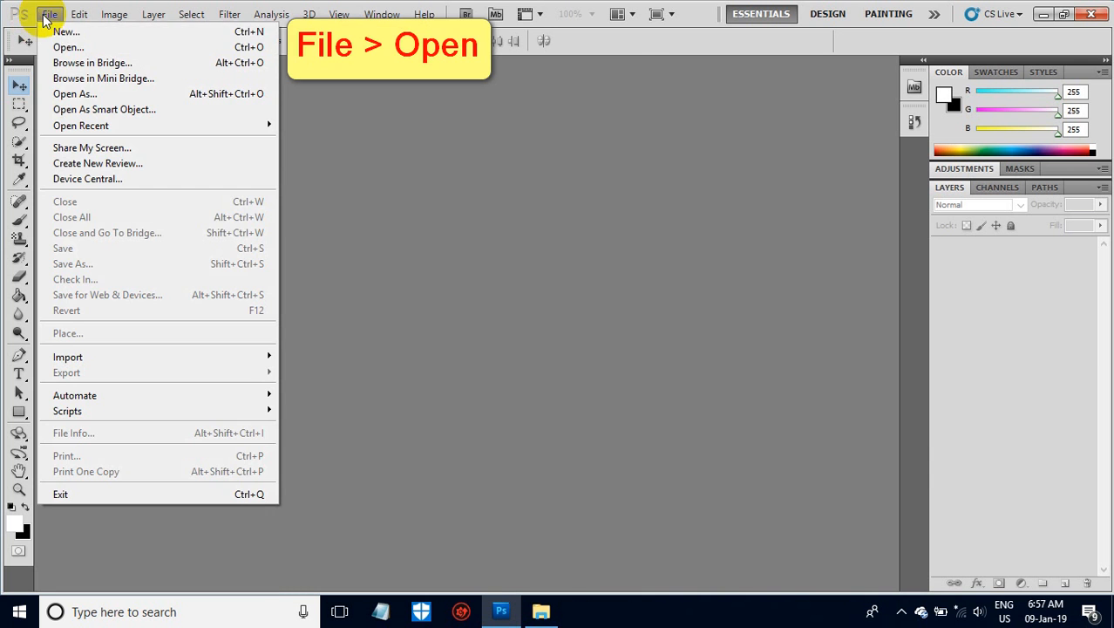
click(68, 43)
click(385, 262)
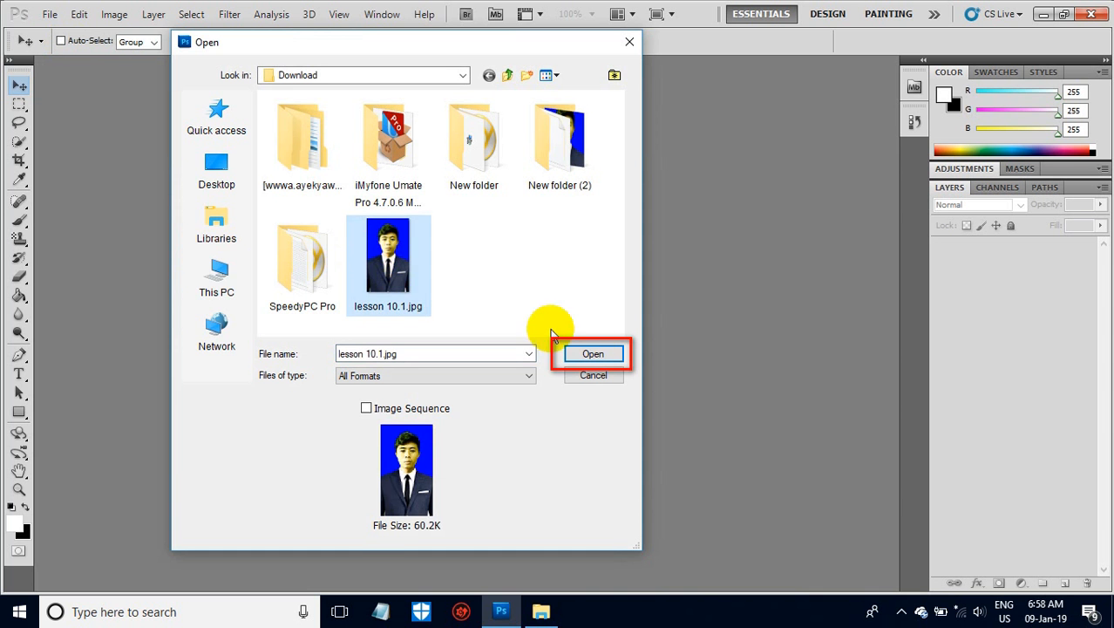
click(592, 353)
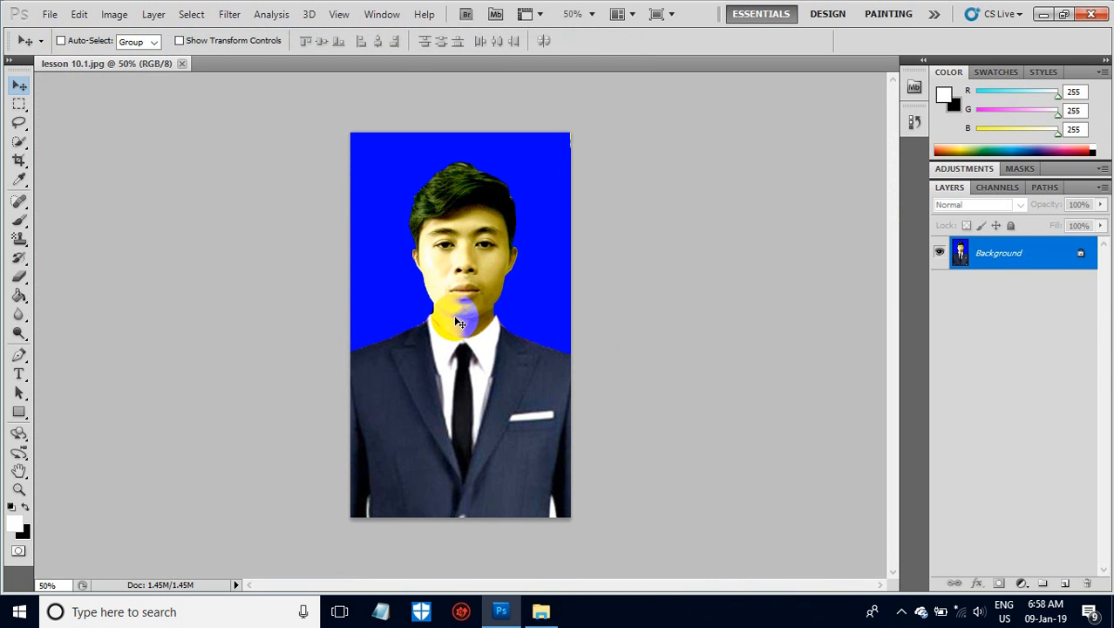
Set the ruler units to inches in the Units & Rulers preferences.
click(79, 15)
mouse_move(162, 588)
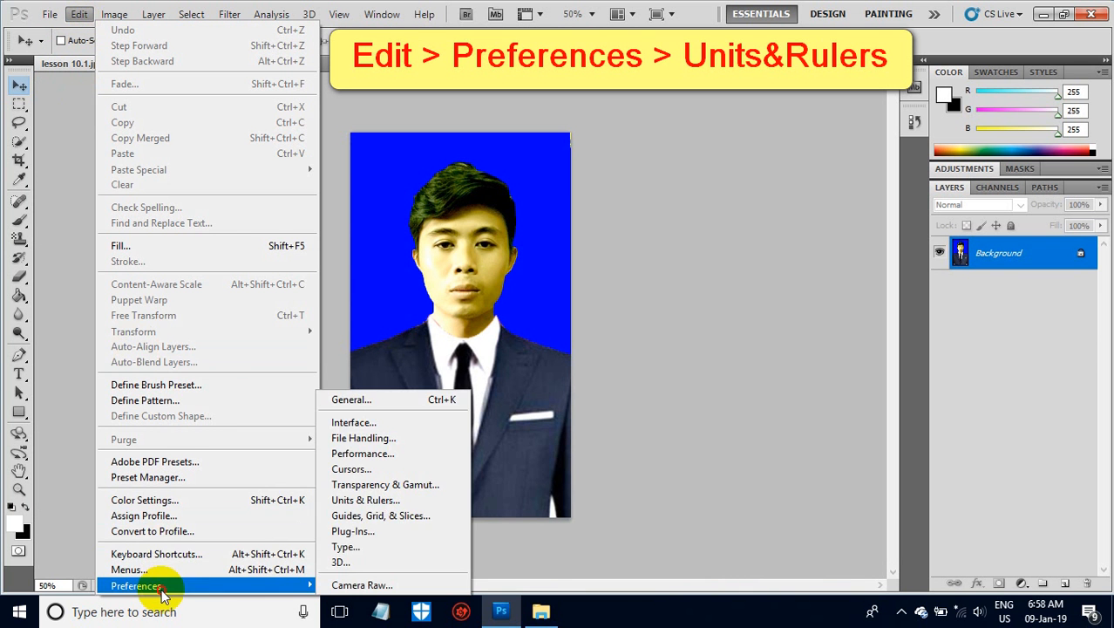
click(366, 502)
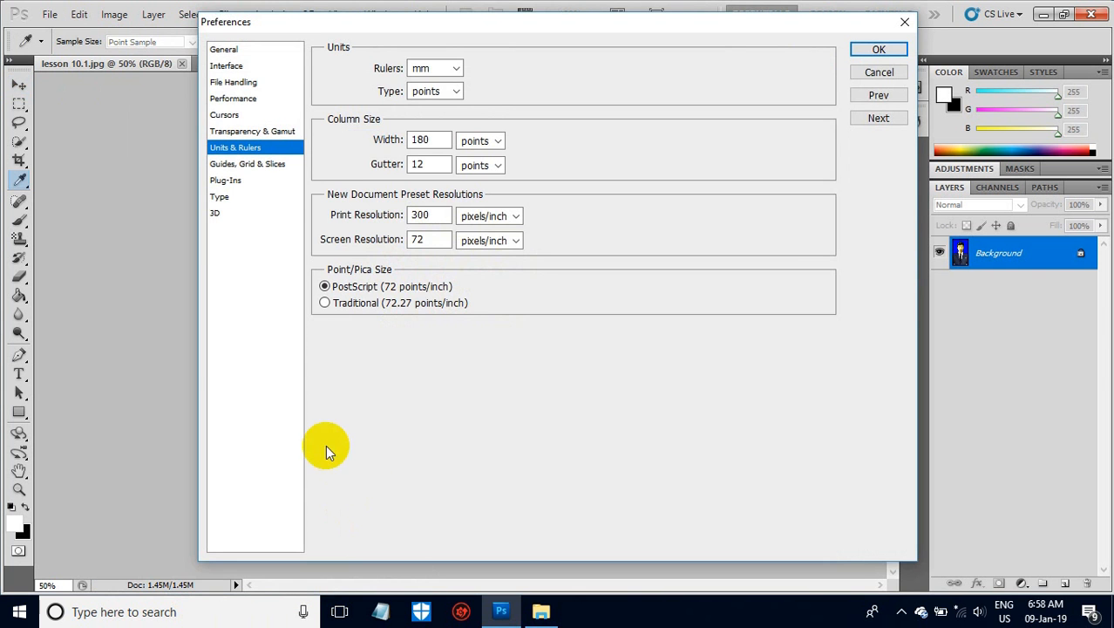
click(455, 69)
click(442, 93)
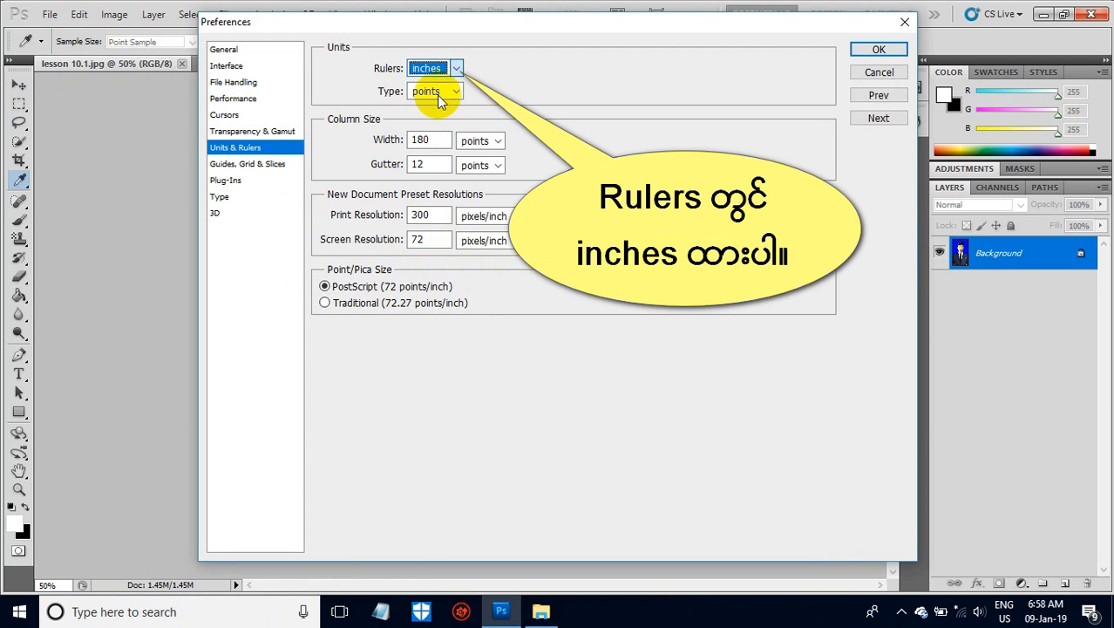
click(878, 49)
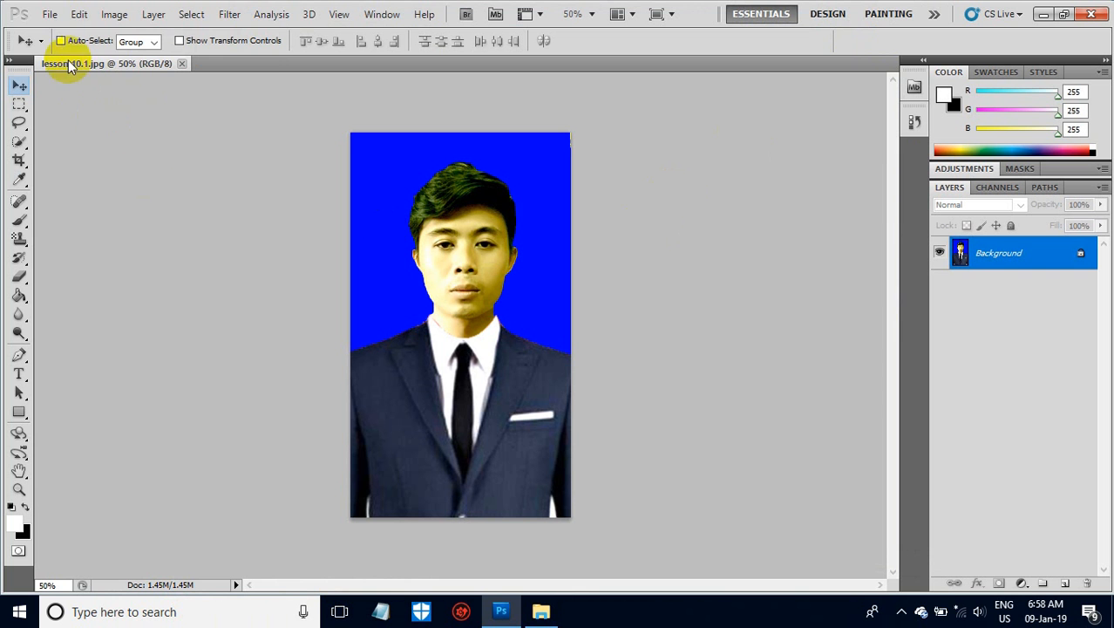
Assign F1 as the keyboard shortcut for the Place command among the File commands and save the shortcut settings.
click(49, 16)
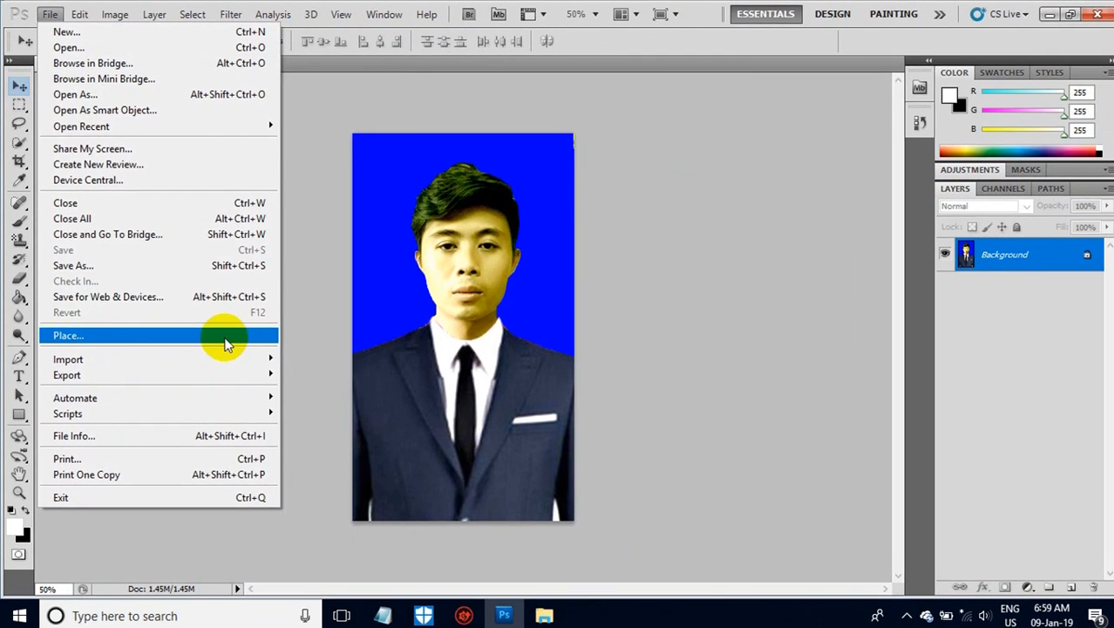
click(299, 251)
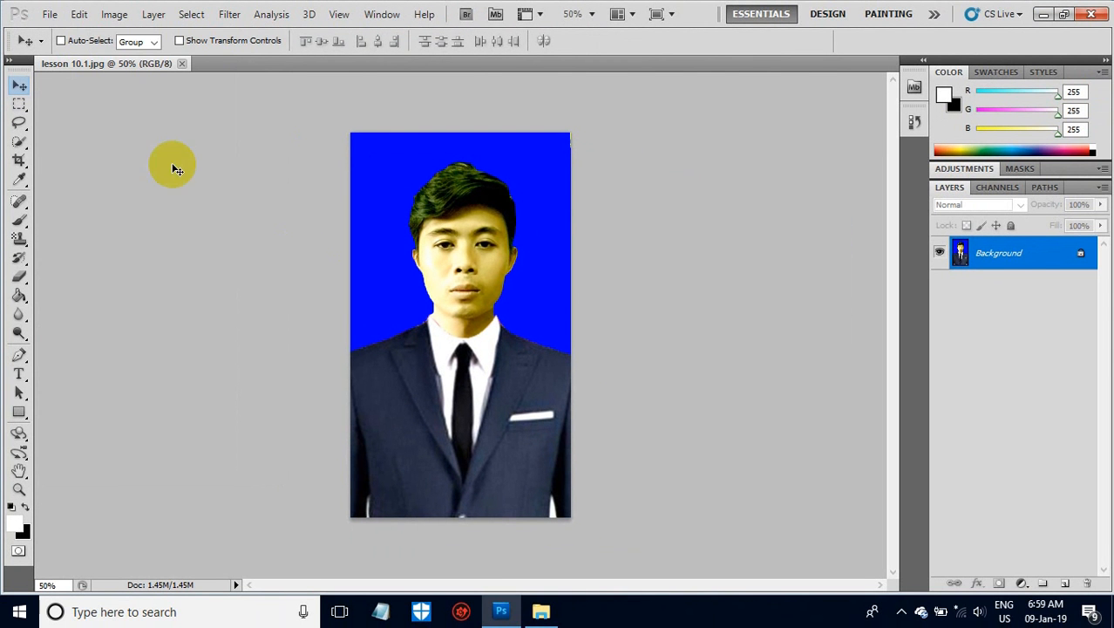
click(79, 13)
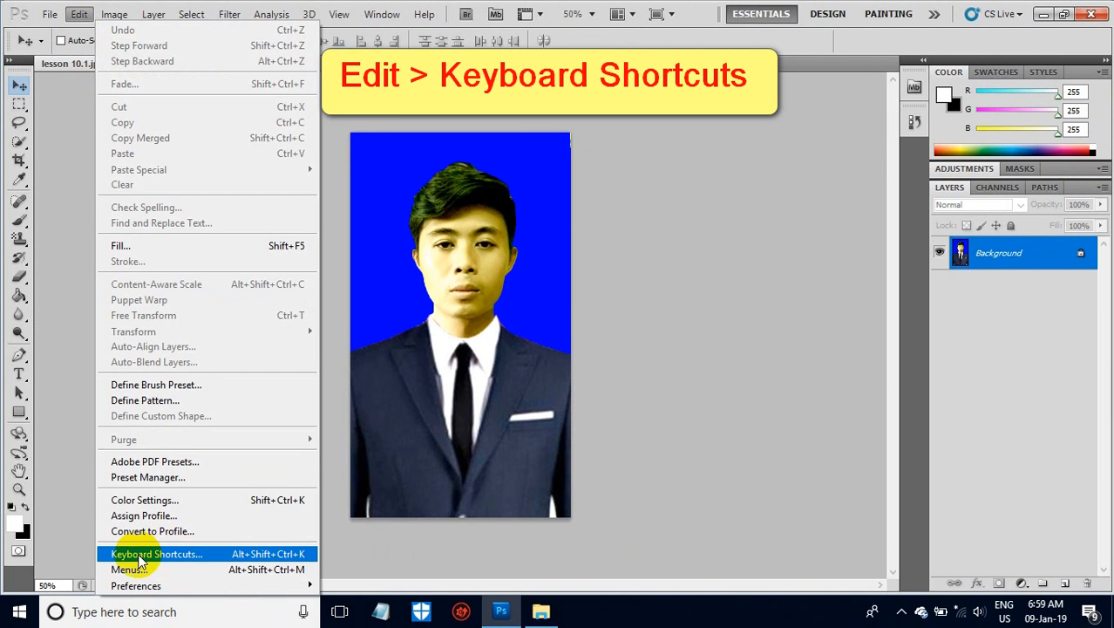
click(166, 553)
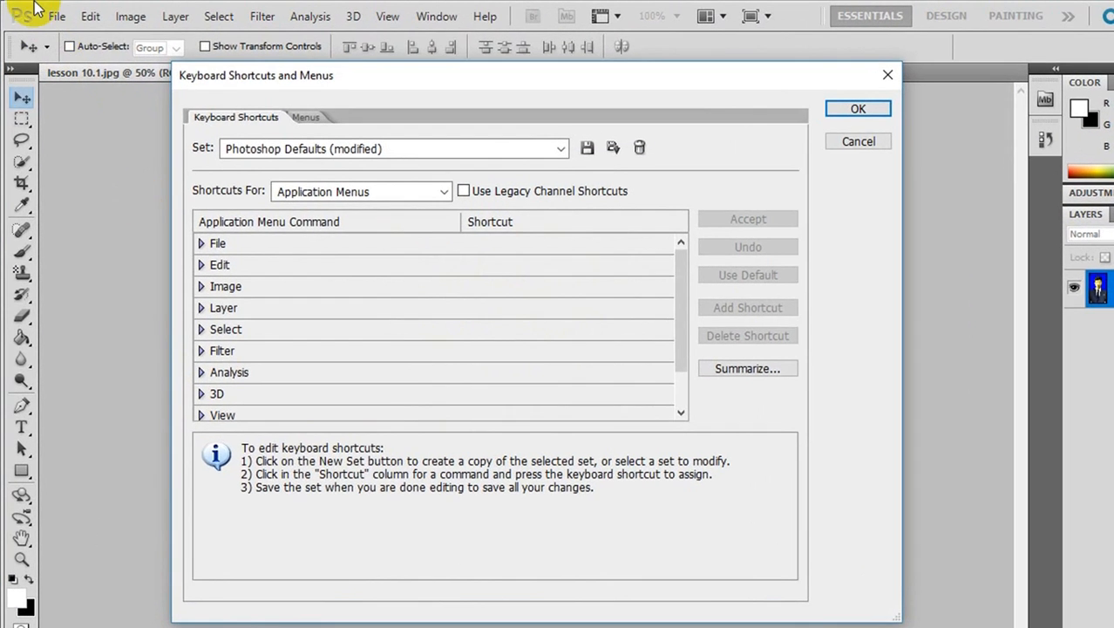
click(50, 14)
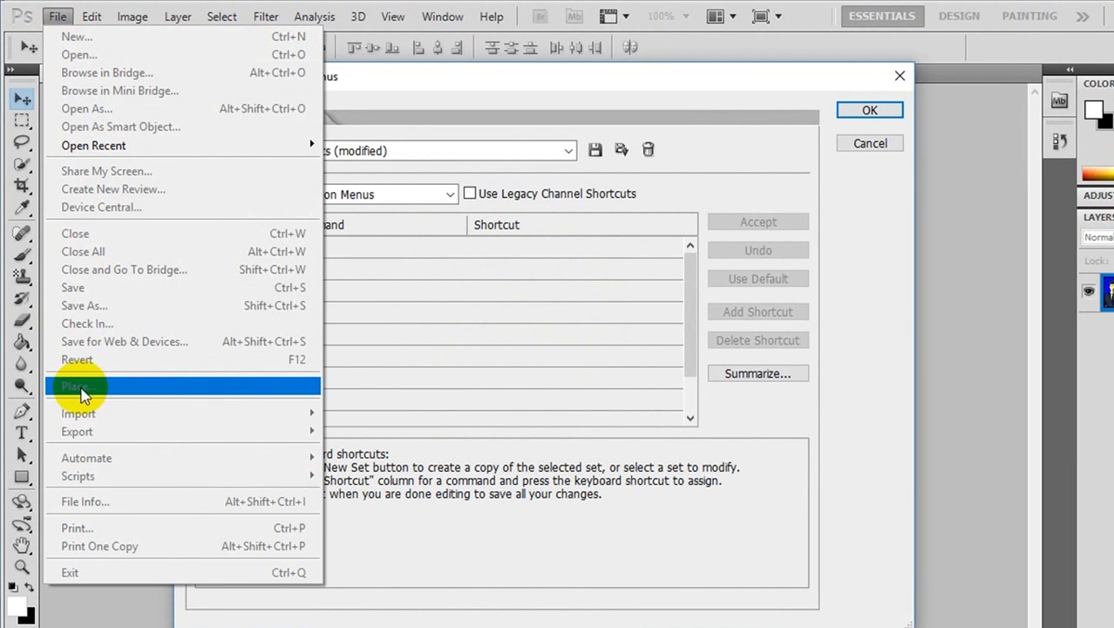
click(115, 619)
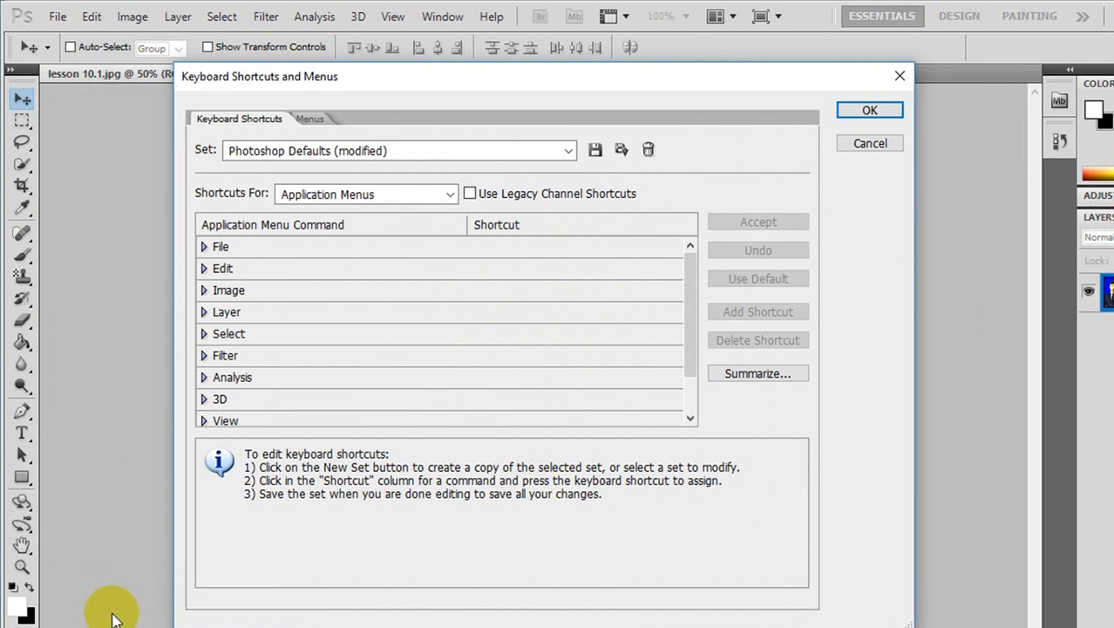
click(205, 248)
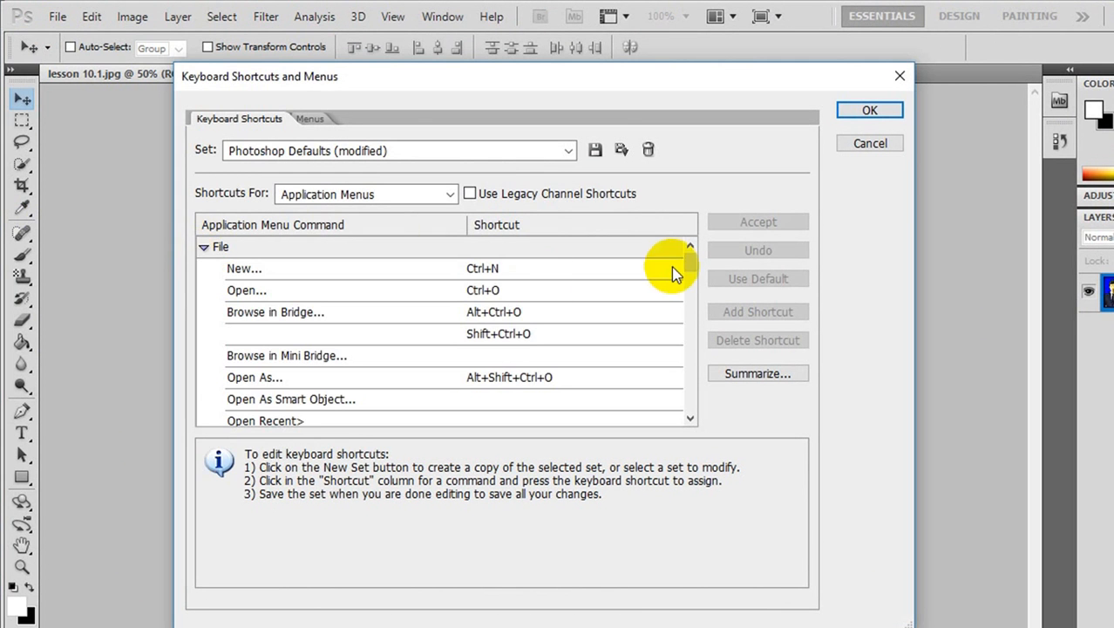
drag(691, 260, 692, 287)
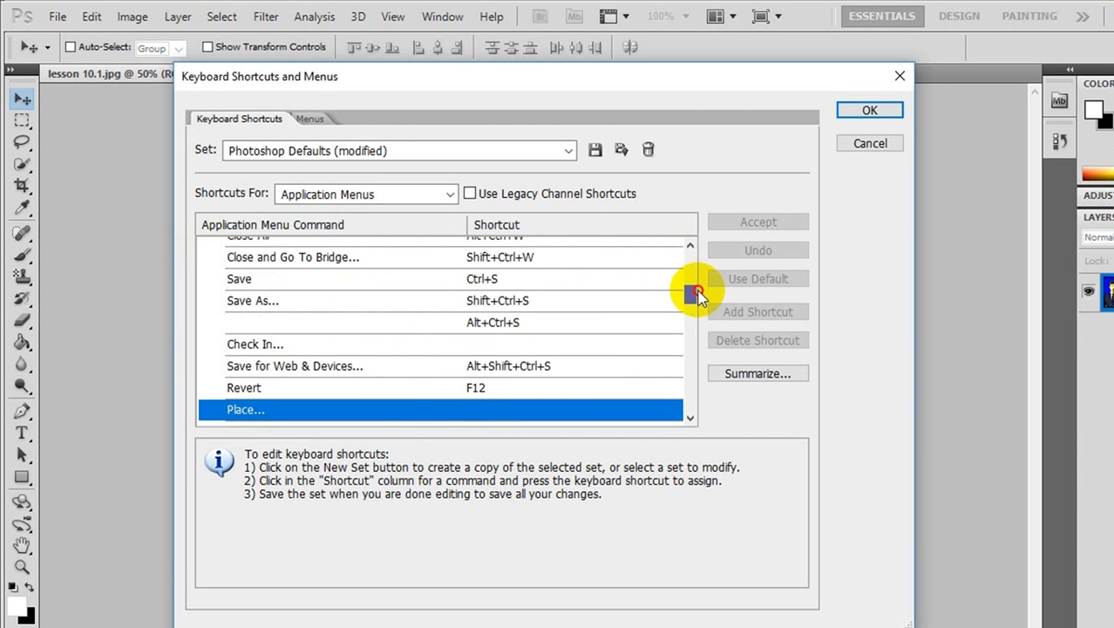
click(471, 409)
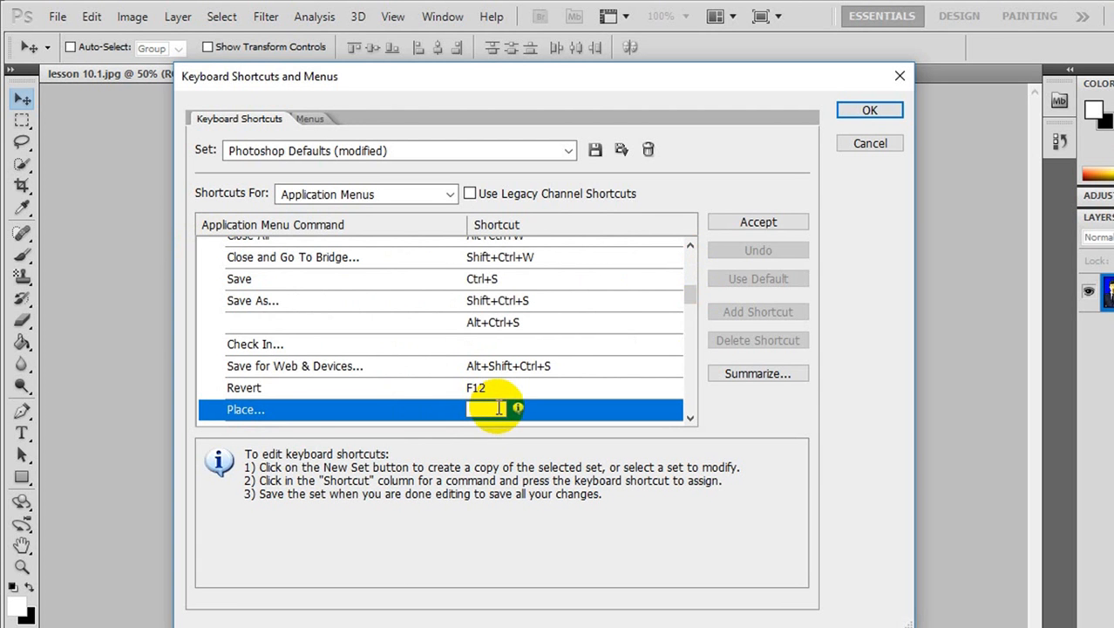
key(F1)
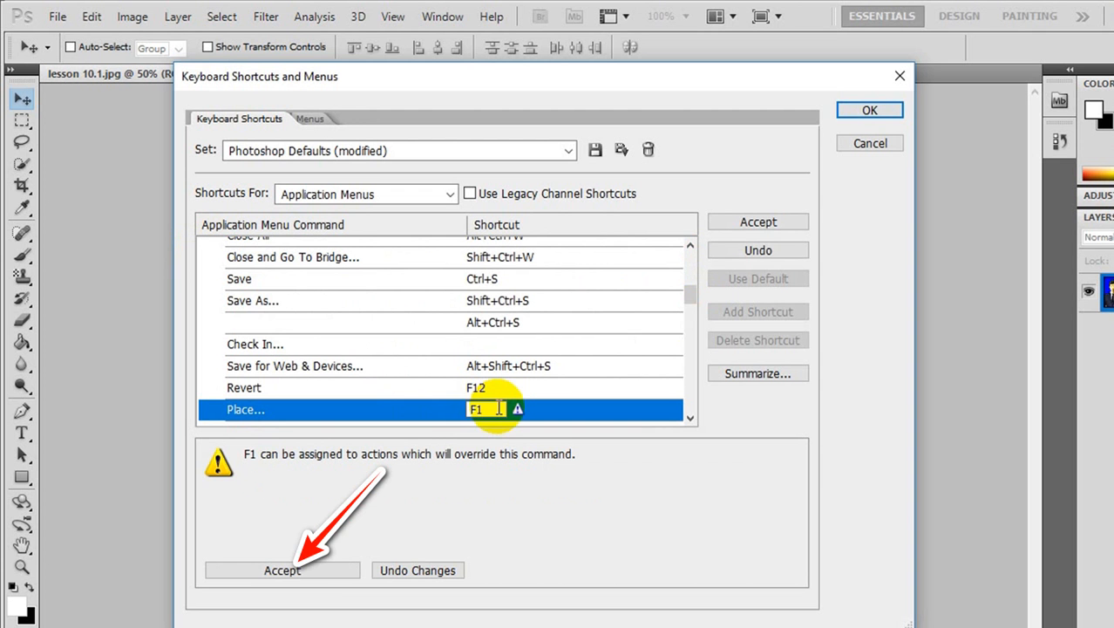
click(318, 567)
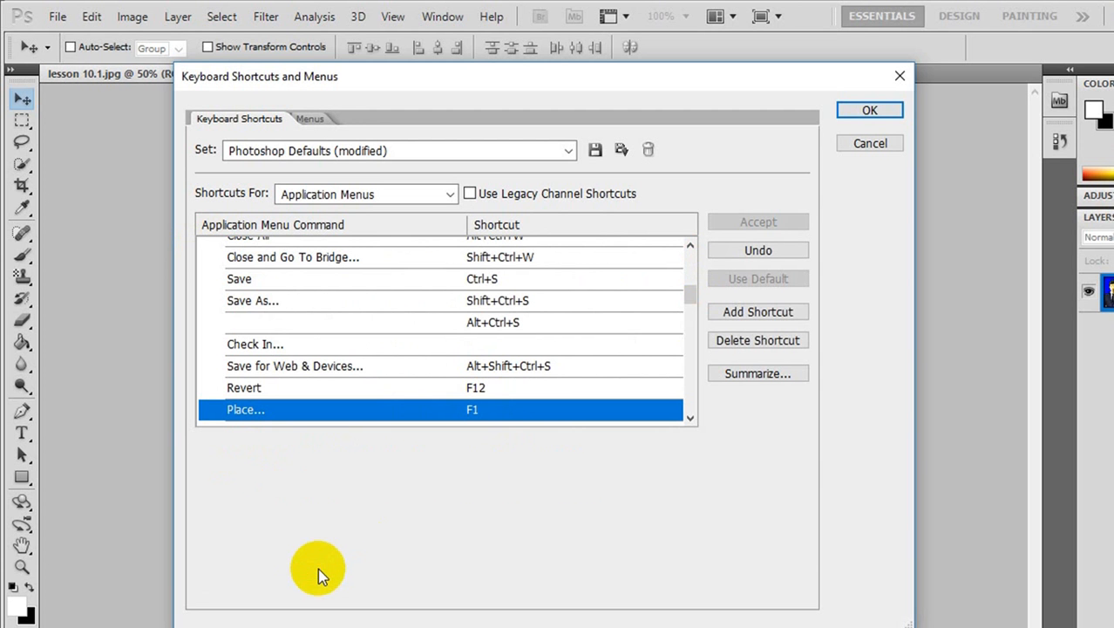
click(868, 110)
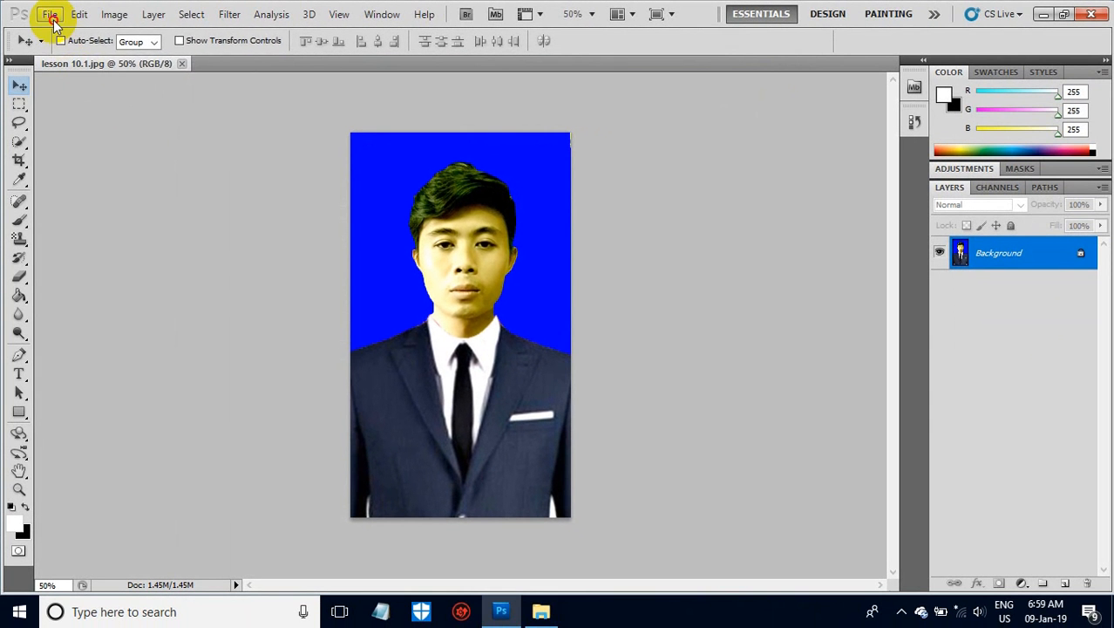
Check the shortcut listed for the Place command and test it, dismissing the file chooser without placing anything.
click(57, 15)
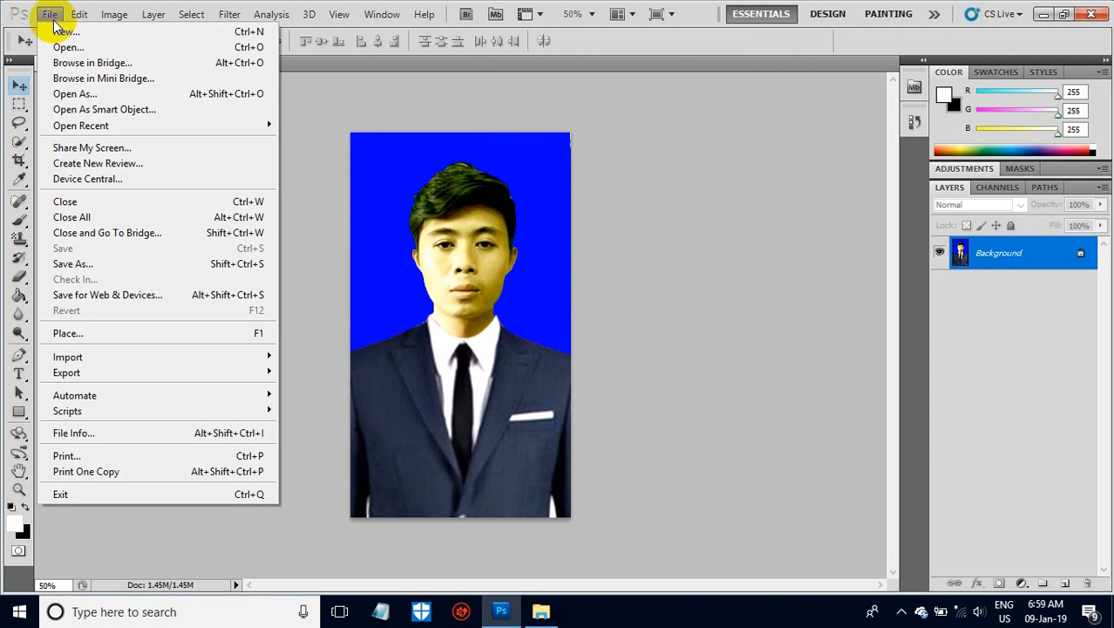
click(340, 259)
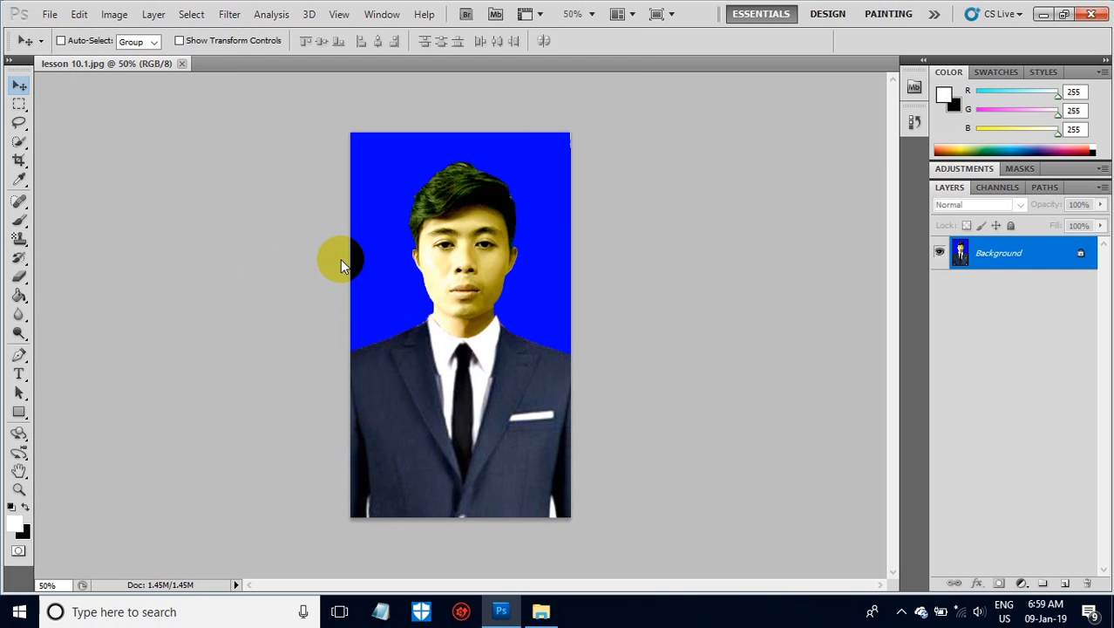
key(F1)
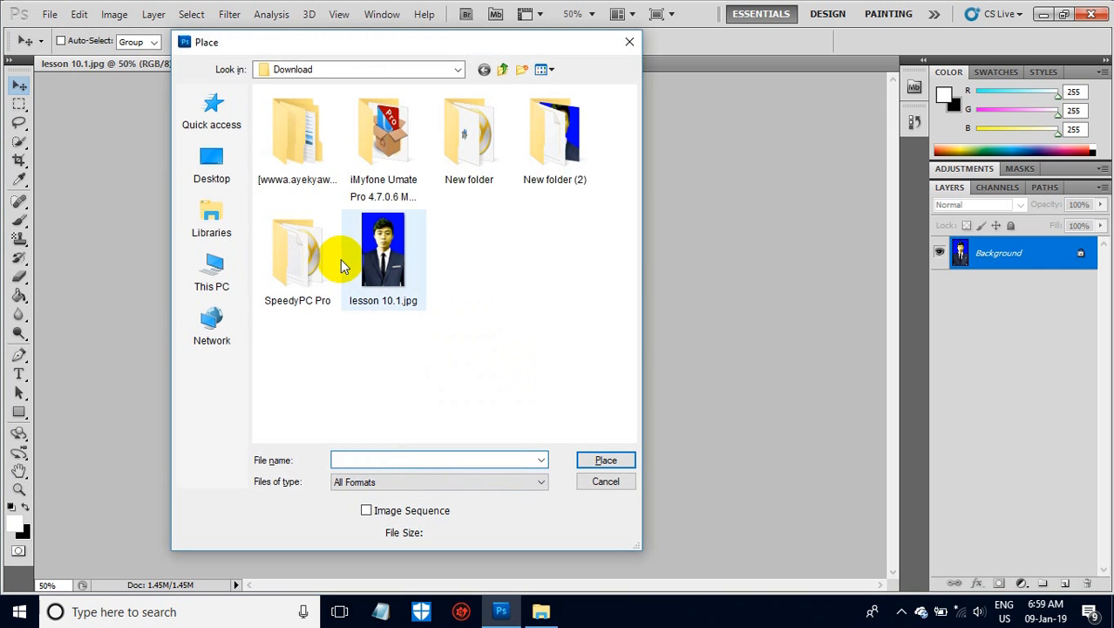
click(629, 44)
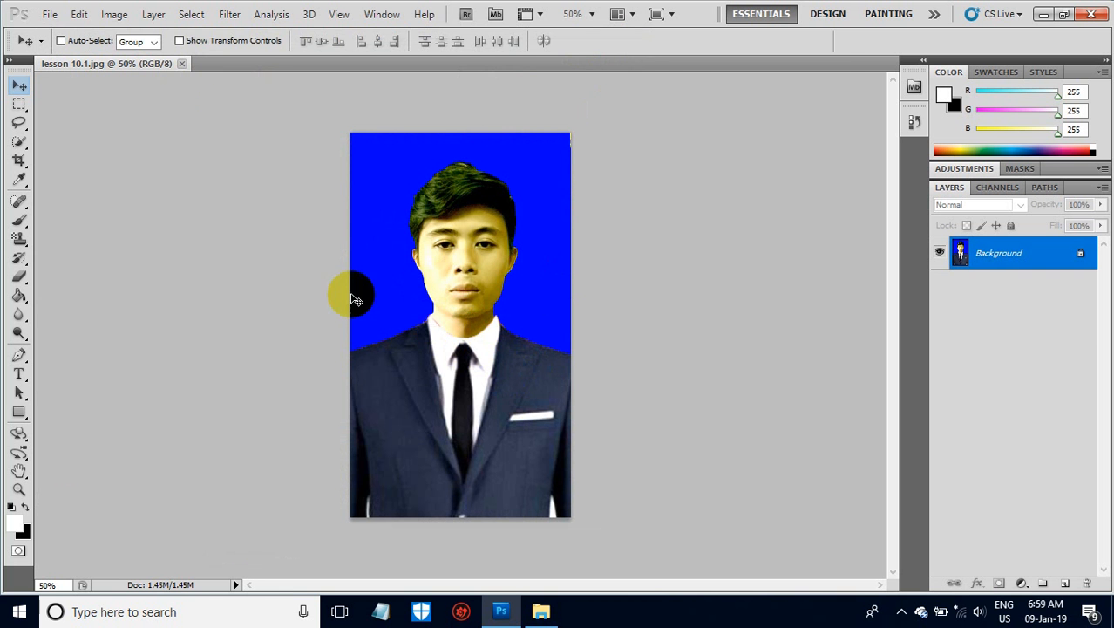
Apply a Color Balance adjustment to the photo's midtones with the Magenta–Green level at -39.
click(114, 15)
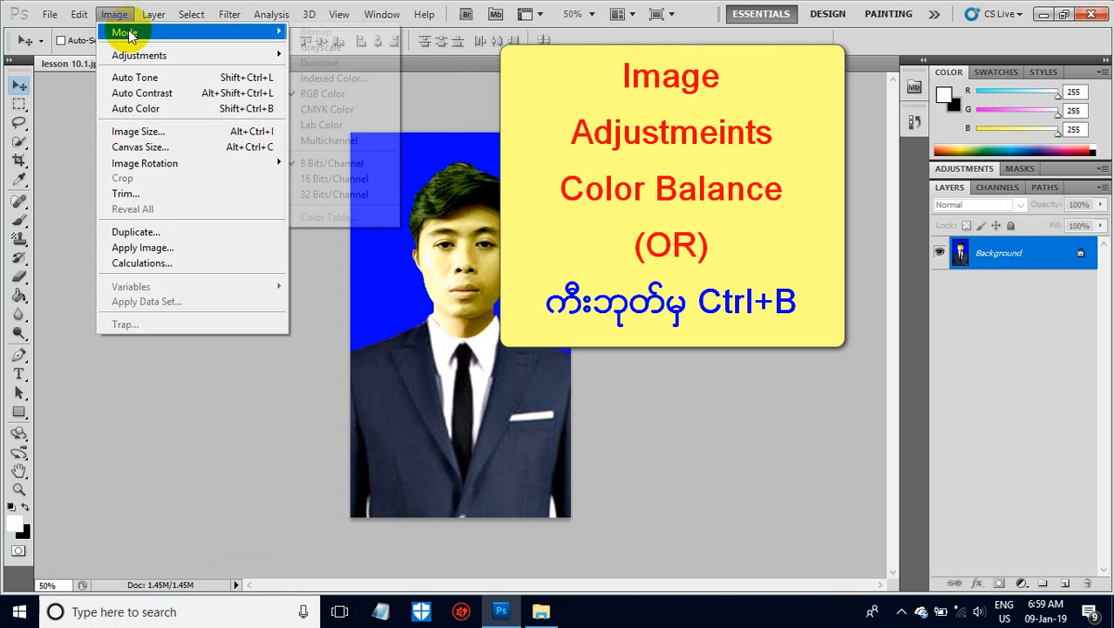
mouse_move(155, 55)
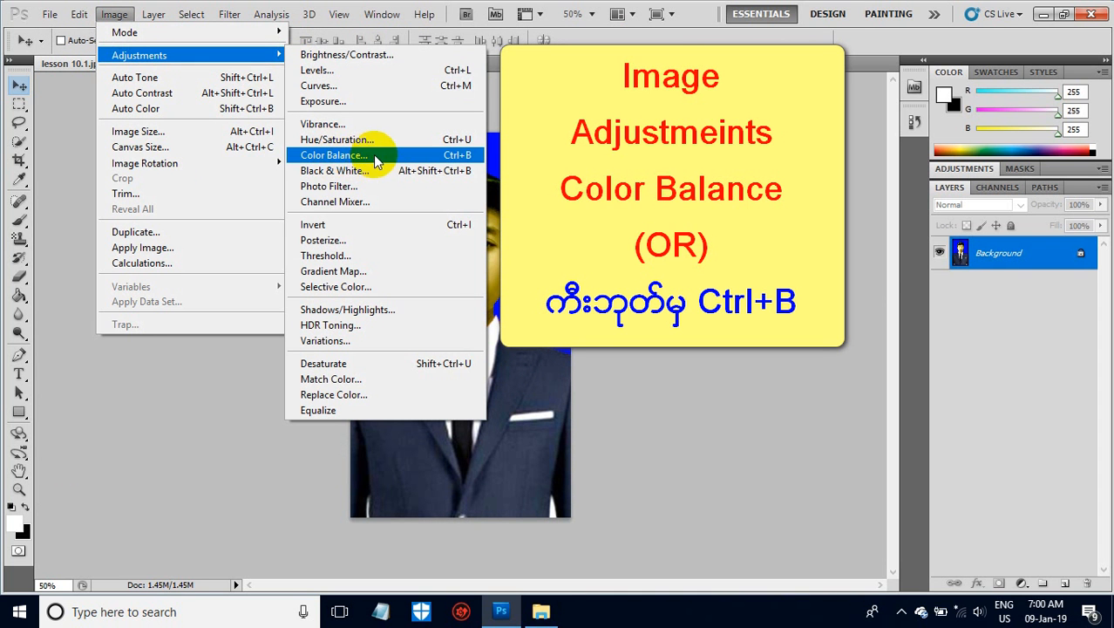
click(401, 156)
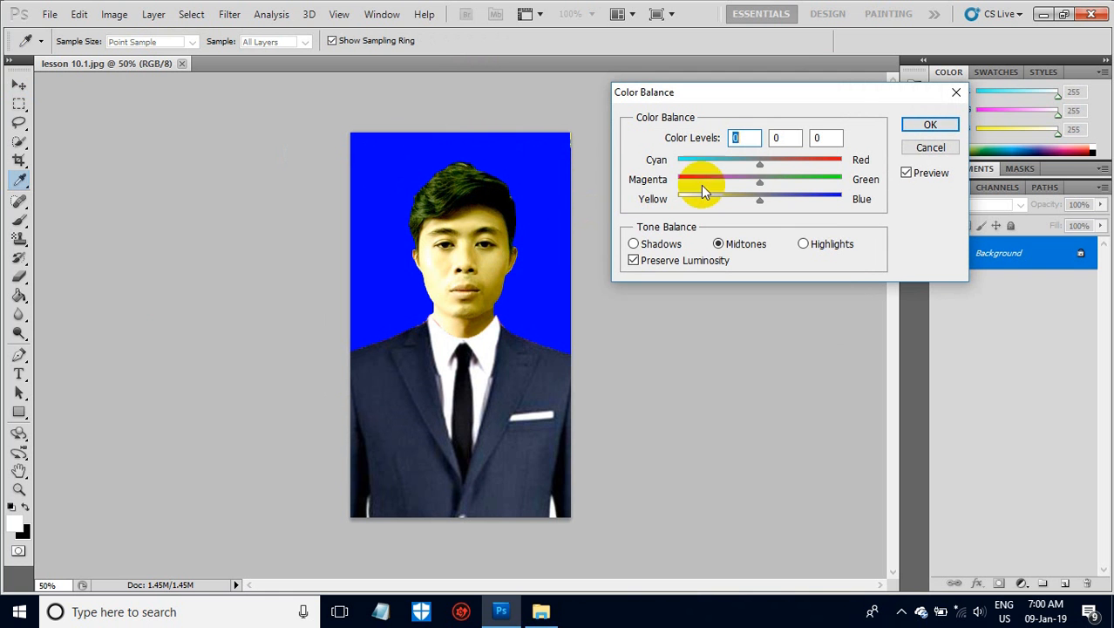
drag(757, 183, 725, 188)
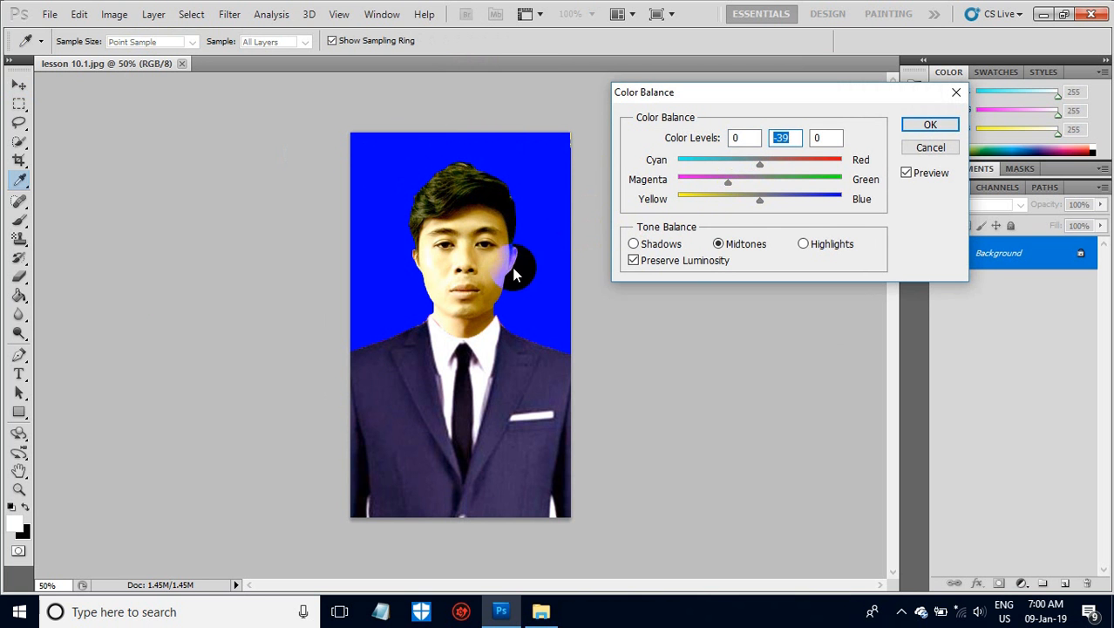
click(925, 126)
key(v)
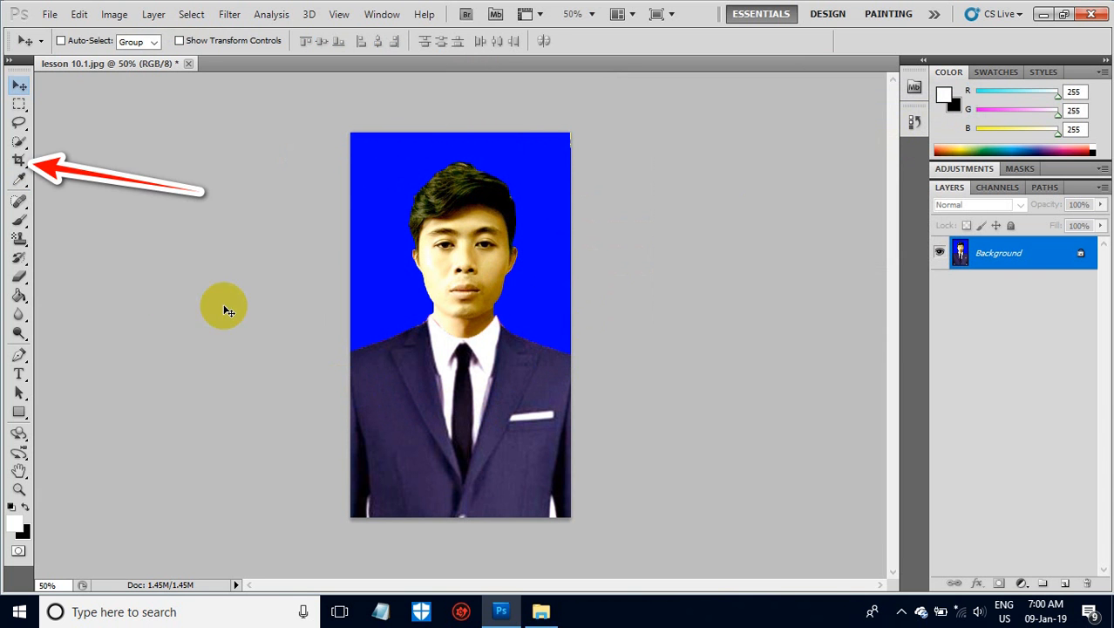
Set the Crop tool to a width of 1.1 in, a height of 1.25 in and a resolution of 300 pixels/inch.
click(19, 160)
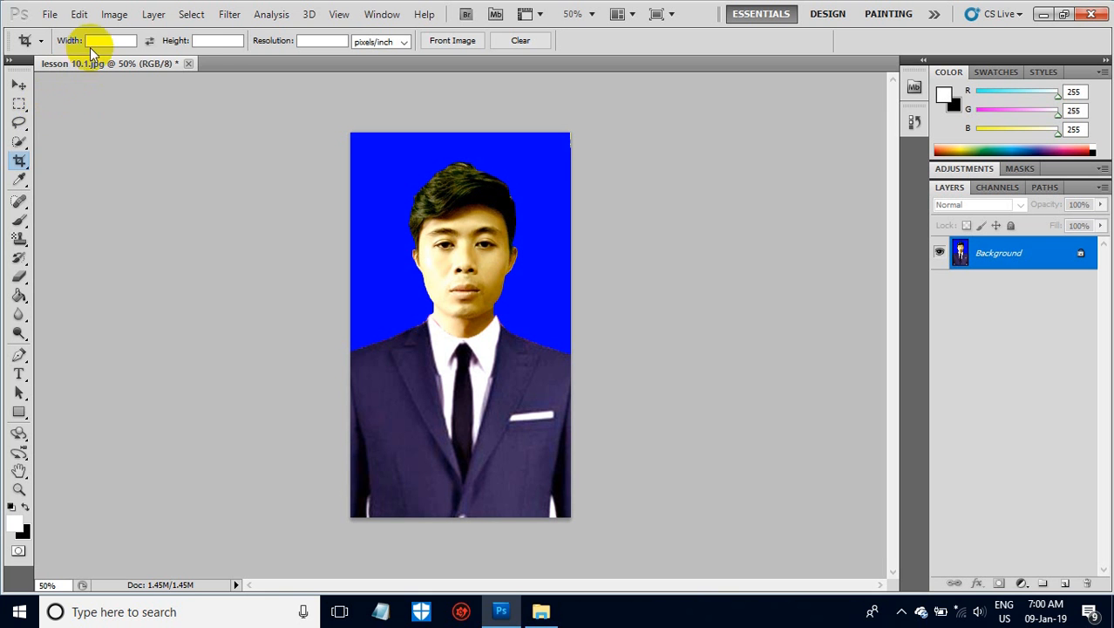
click(206, 41)
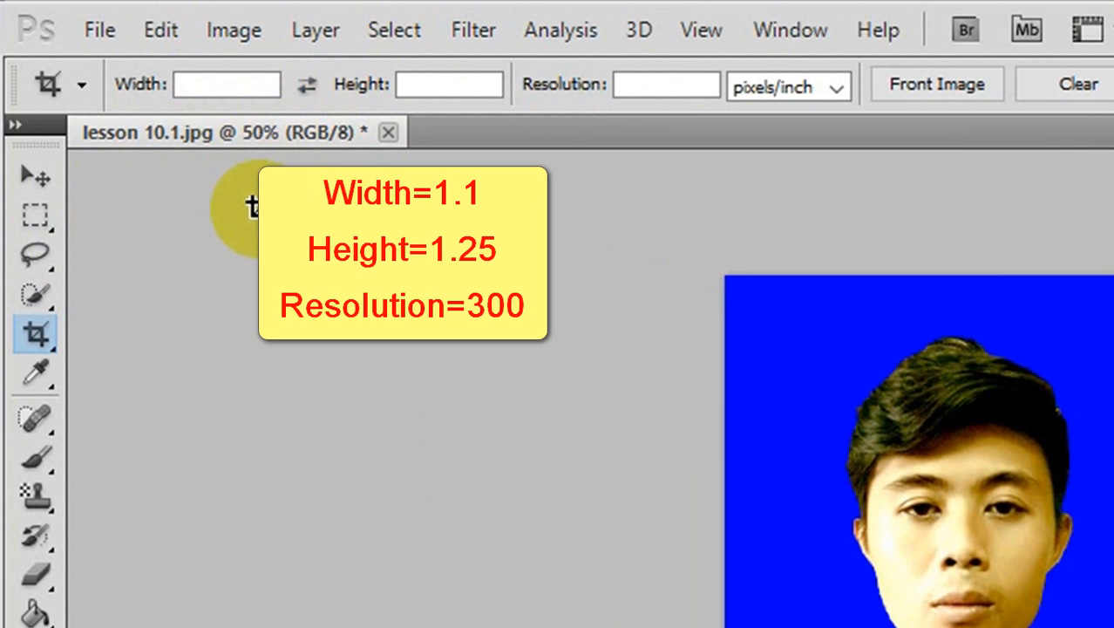
click(180, 84)
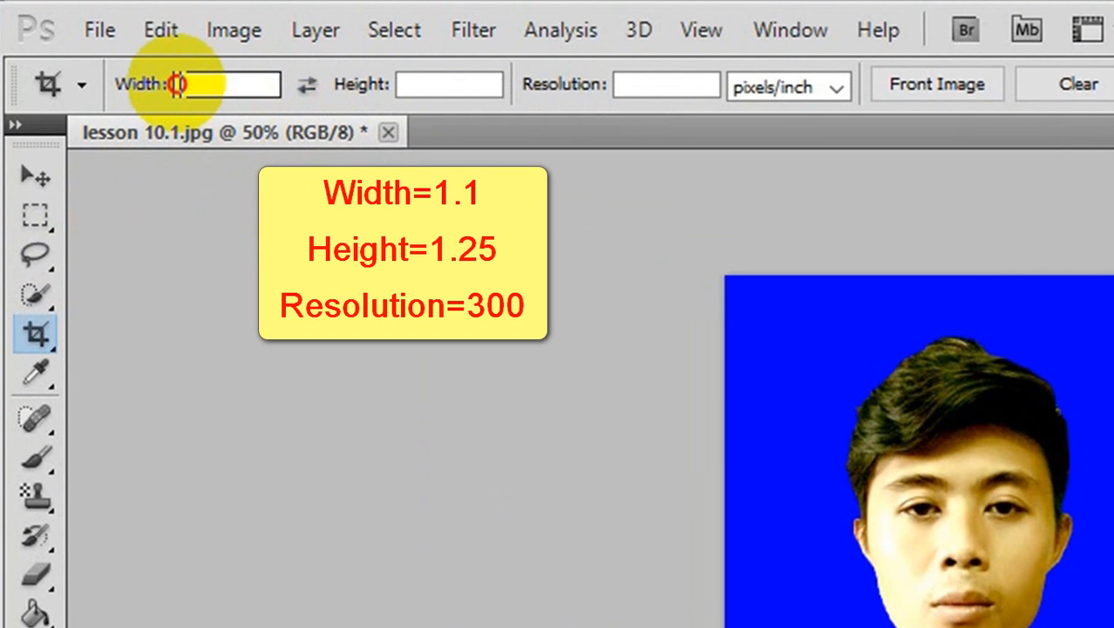
text(1.1)
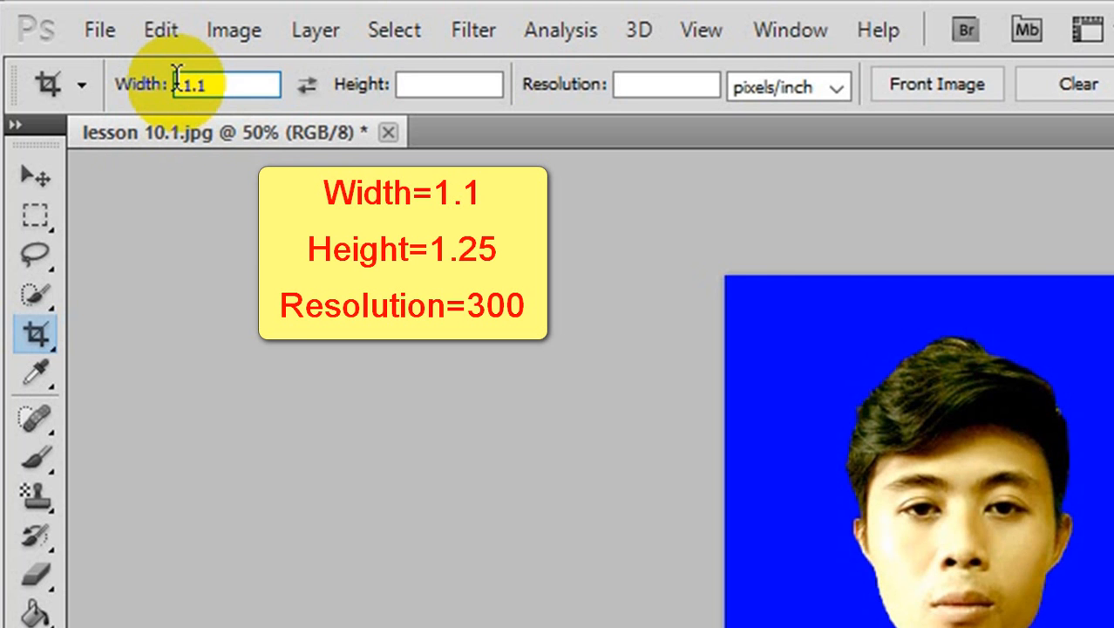
key(Tab)
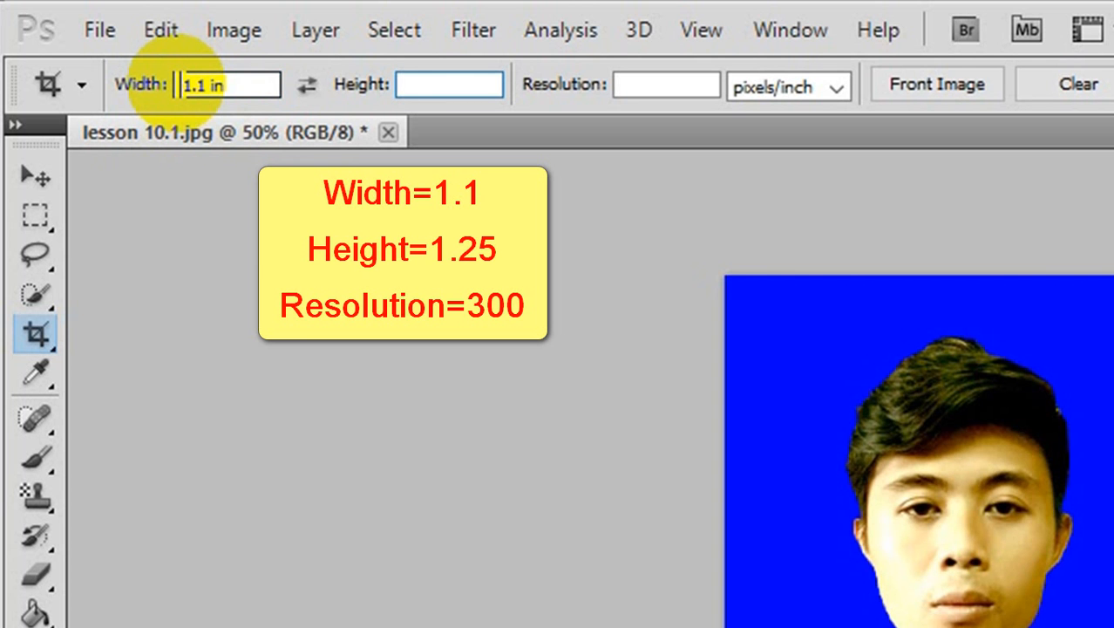
text(1.25)
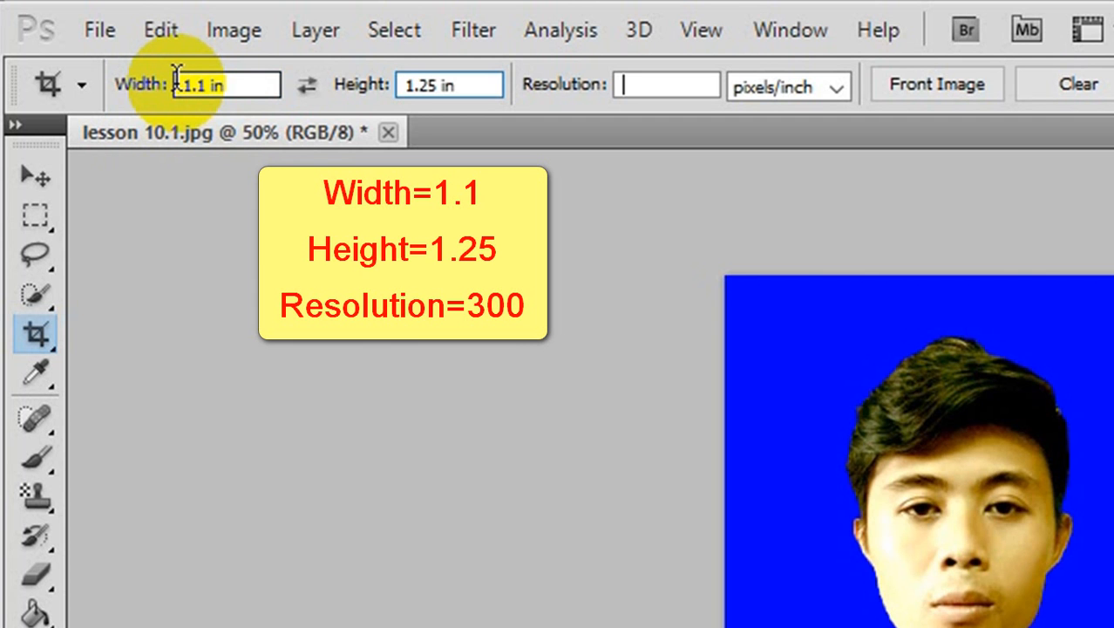
key(Tab)
text(300)
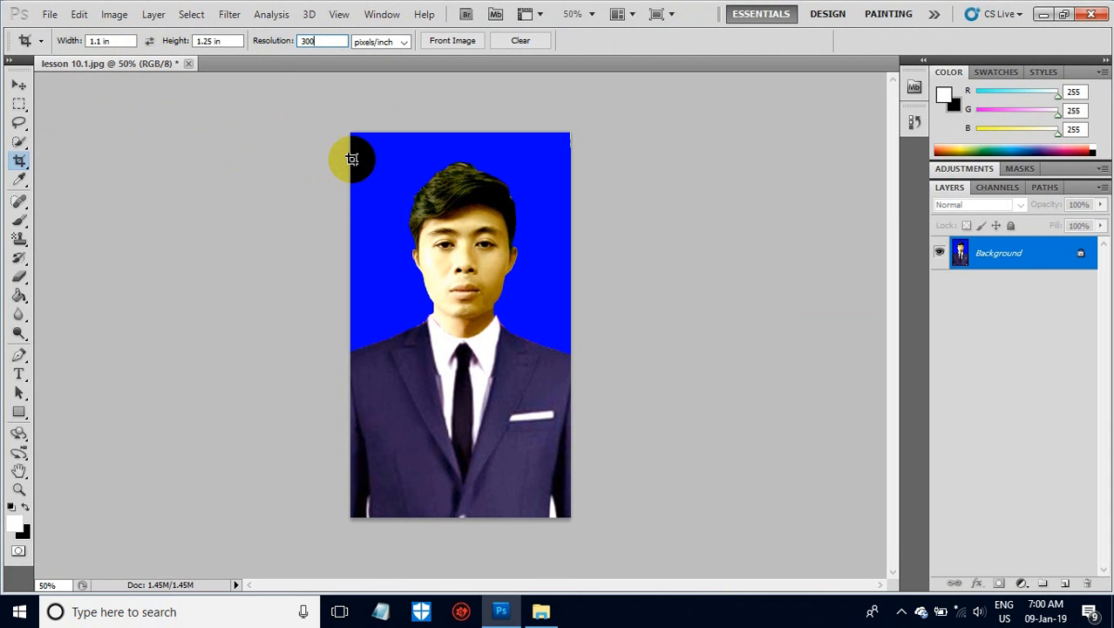
Crop the photo to the head and shoulders across its full width, leaving a little blue background above the hair.
drag(351, 158, 571, 513)
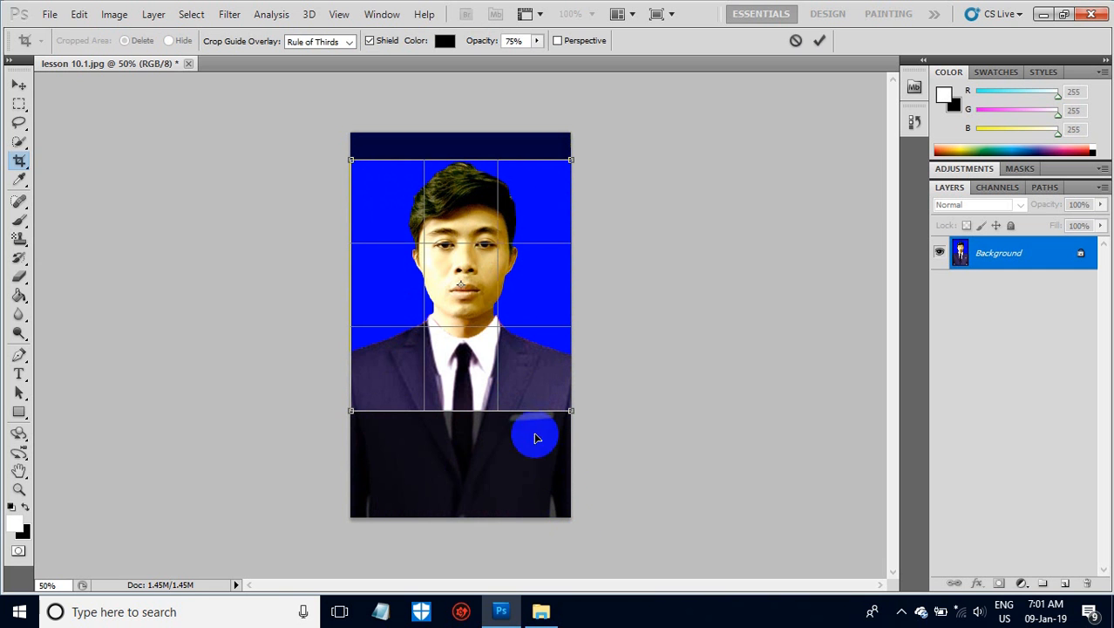
double_click(512, 301)
drag(513, 303, 515, 294)
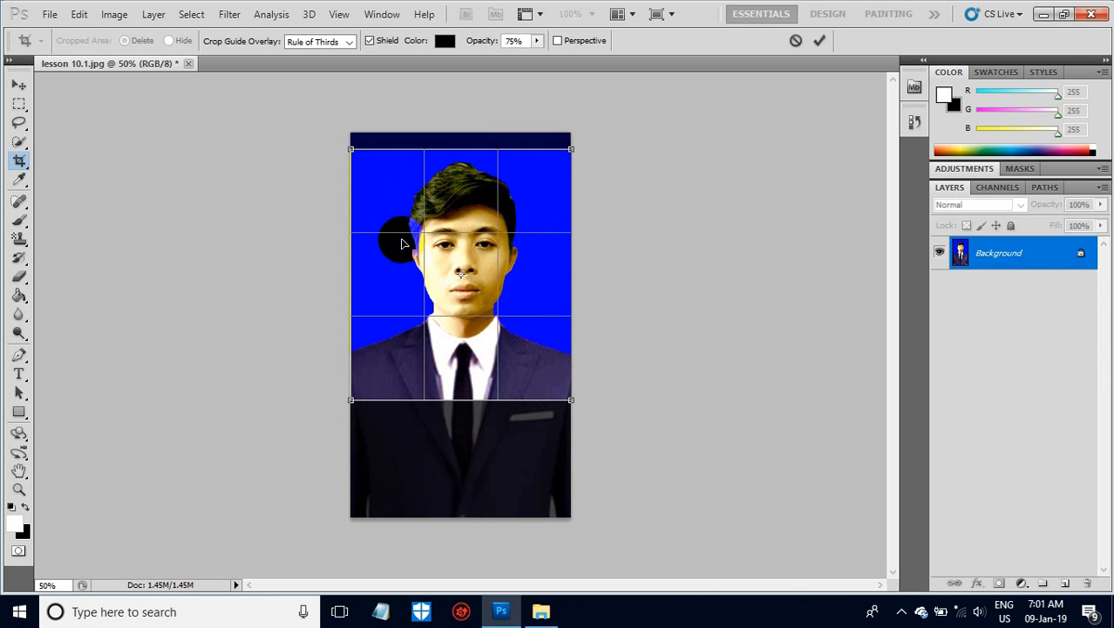
click(528, 295)
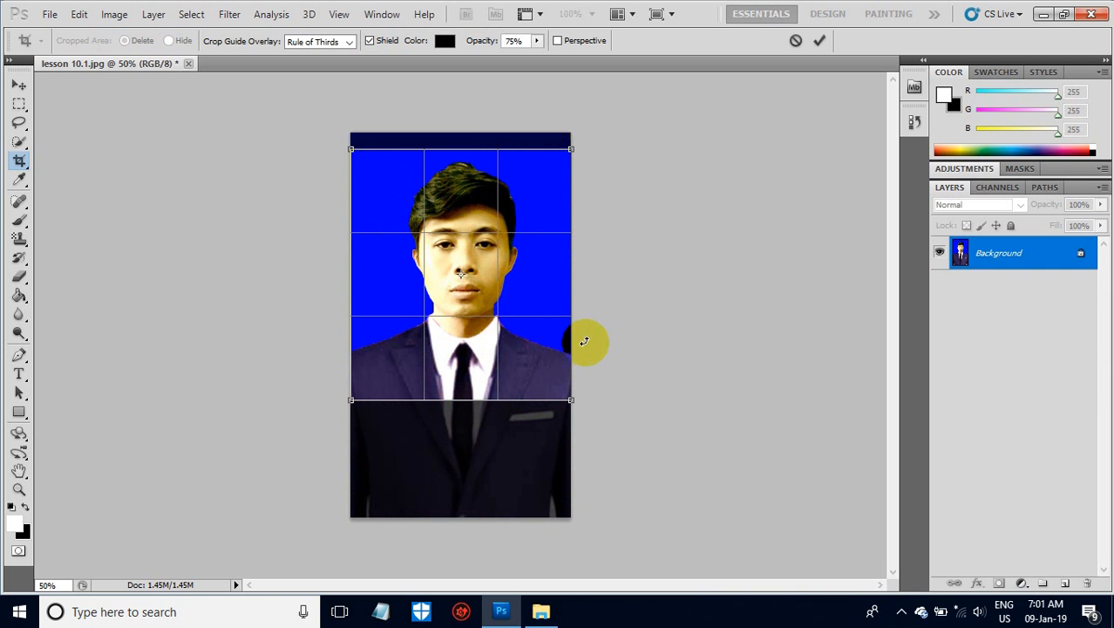
key(Return)
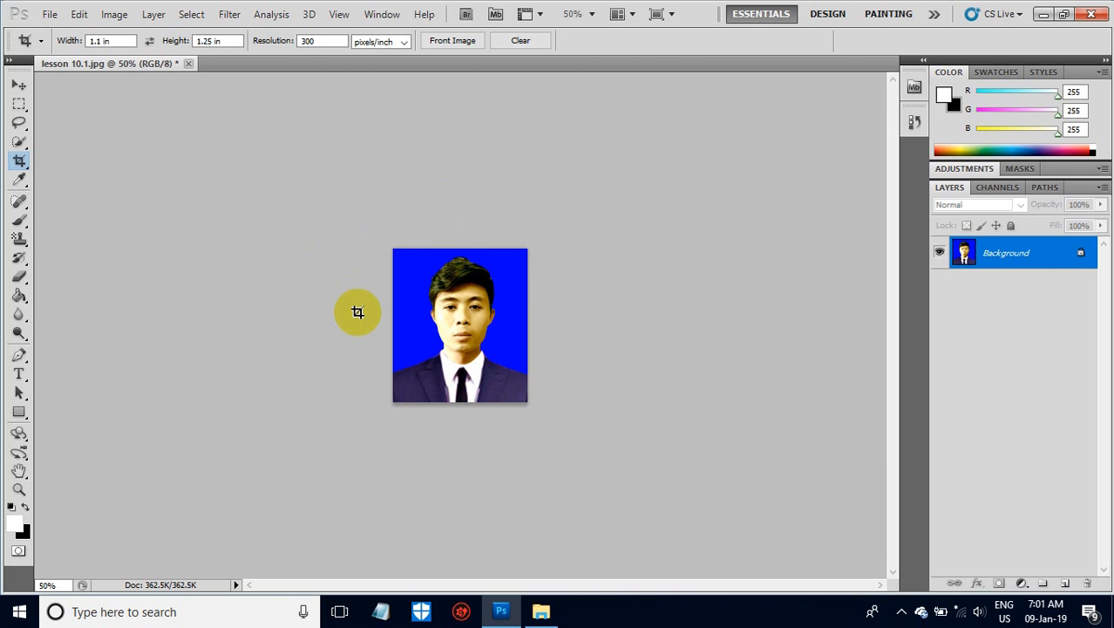
Extend the canvas relatively by 0.1 inches in width and height around the centre, with white as the extension color.
click(104, 16)
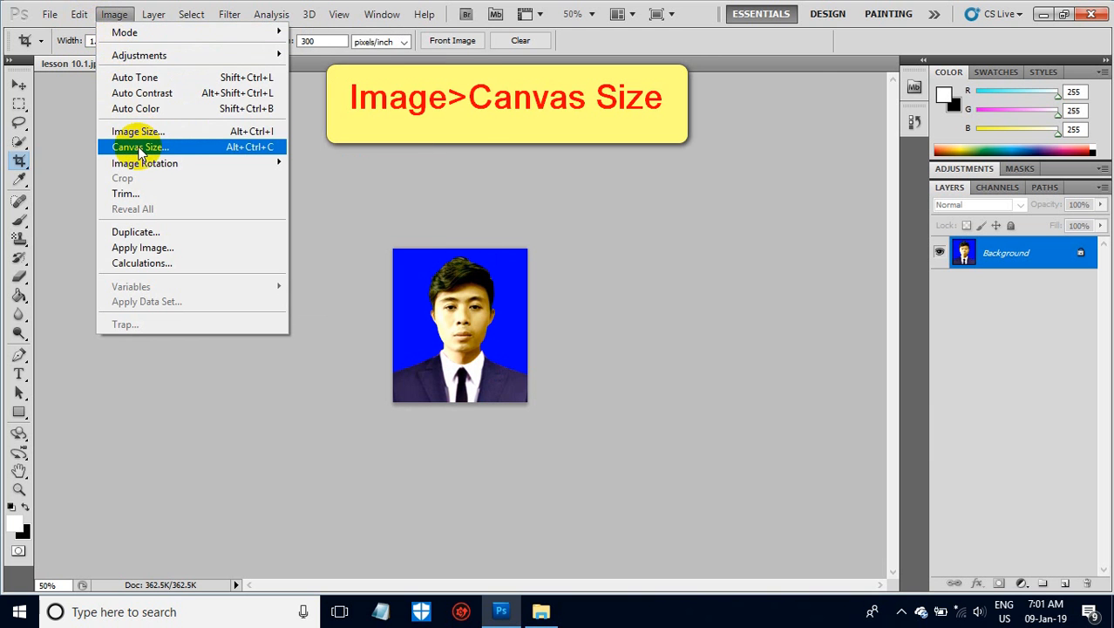
click(168, 147)
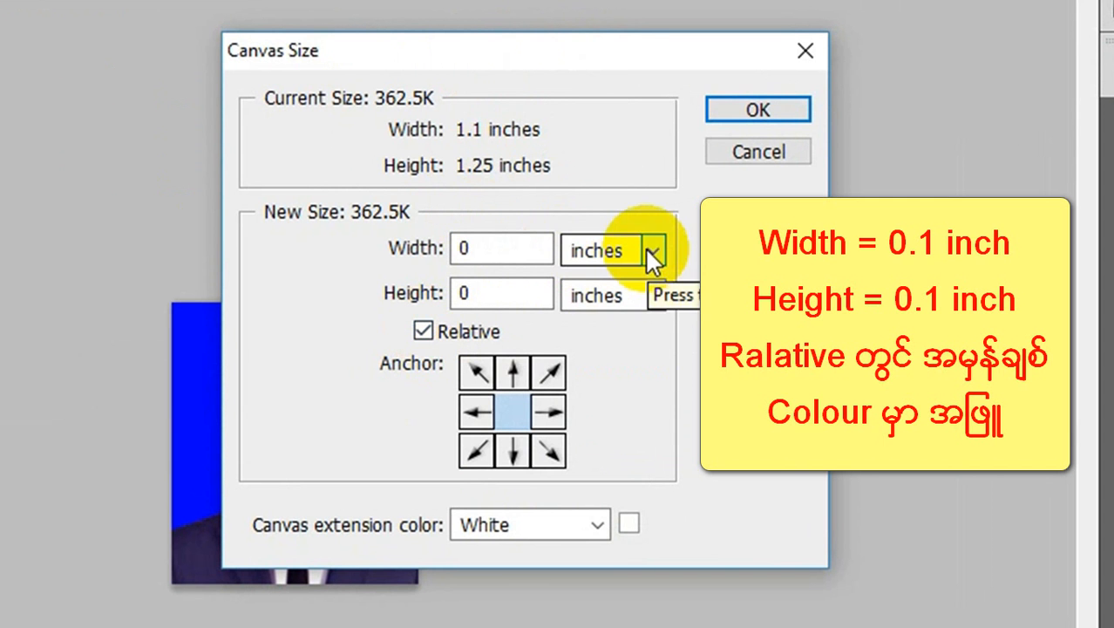
double_click(475, 249)
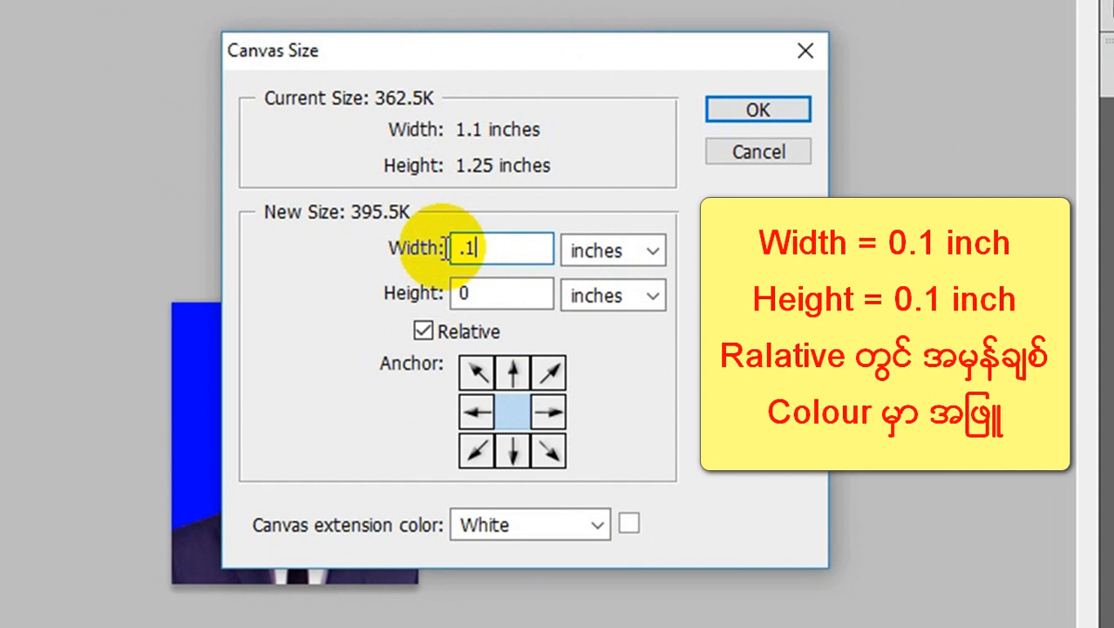
double_click(485, 293)
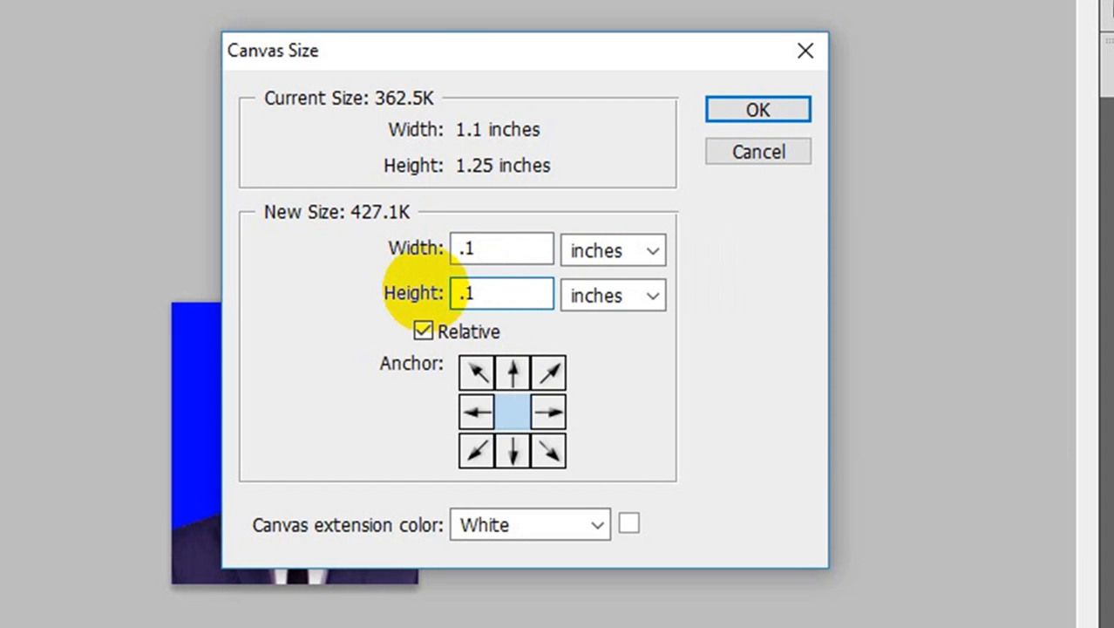
click(557, 521)
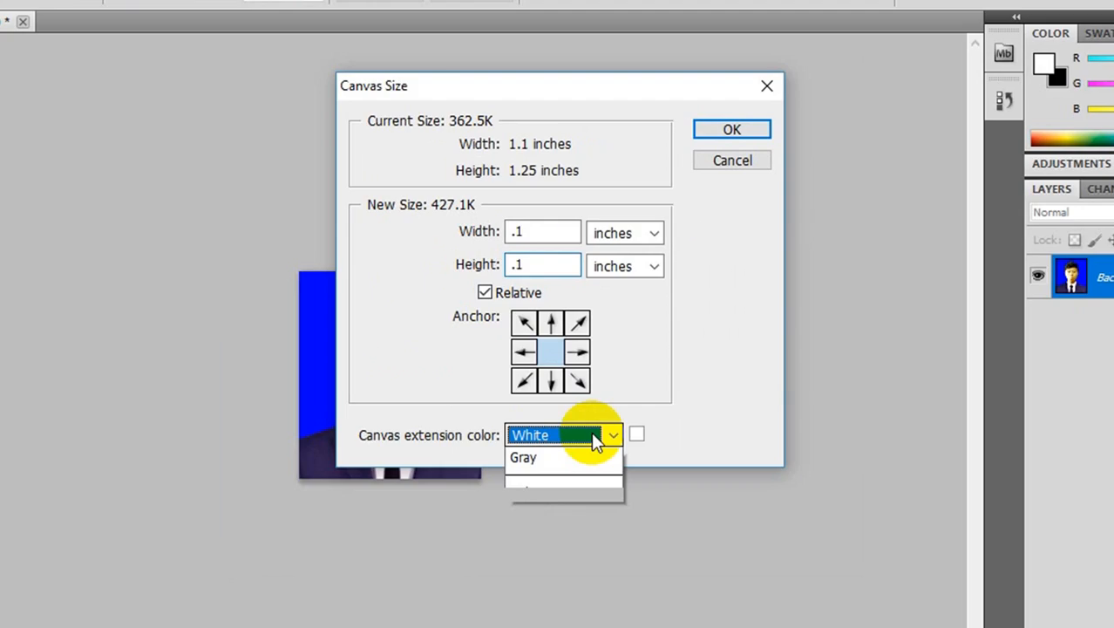
click(533, 619)
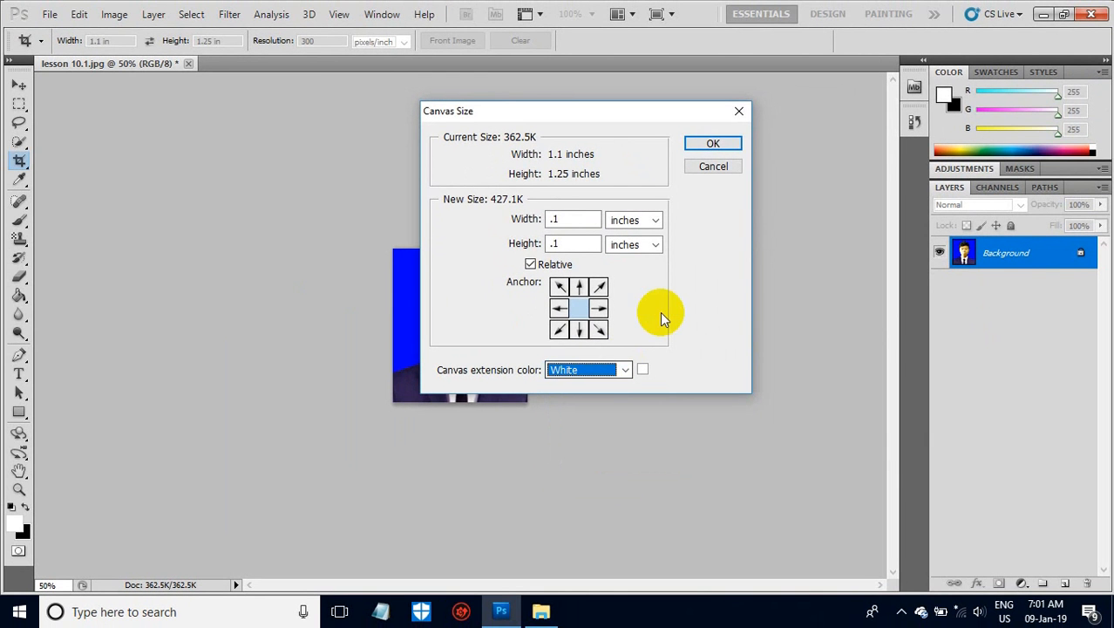
click(708, 144)
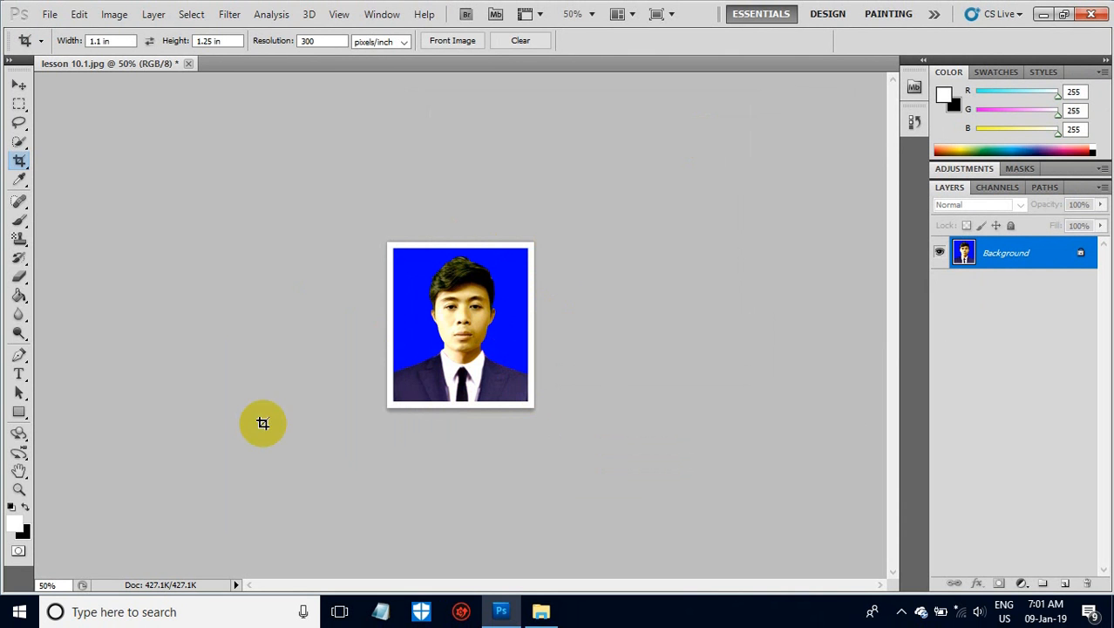
Add a new empty layer above the Background and select the entire canvas.
click(19, 488)
click(453, 338)
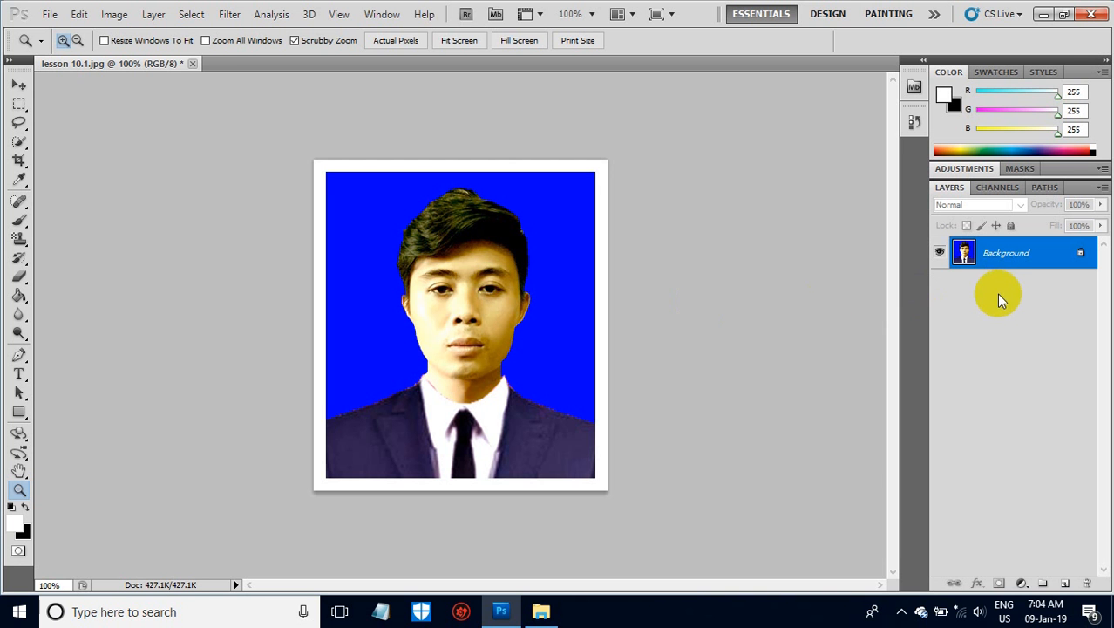
click(1066, 583)
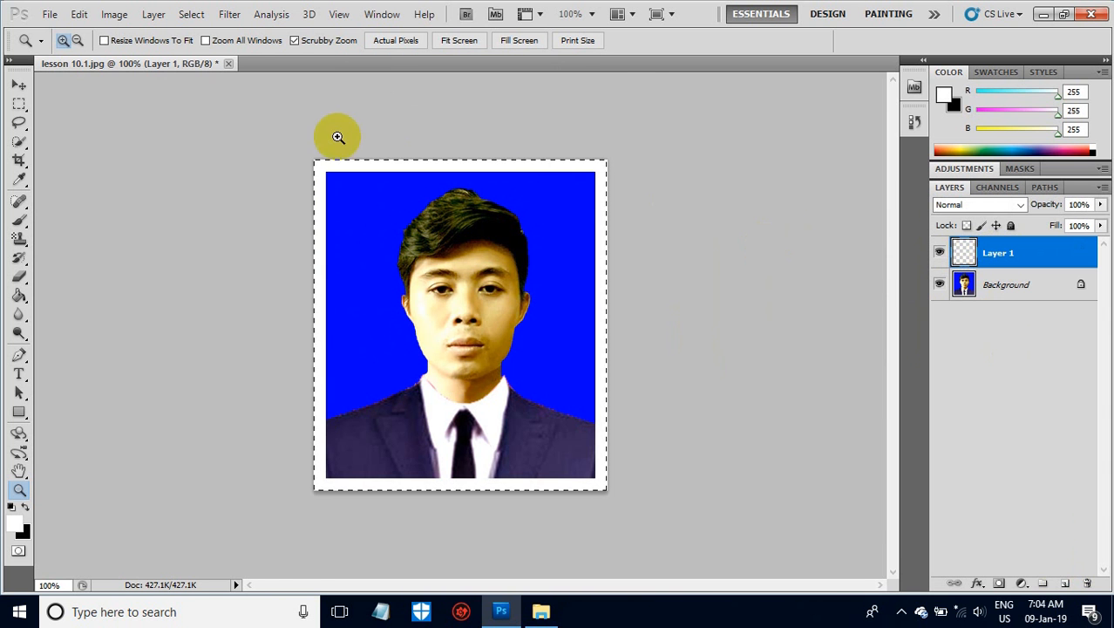
Stroke the selection on the new layer with a 1 px near-black (#050505) line located at Center.
click(74, 14)
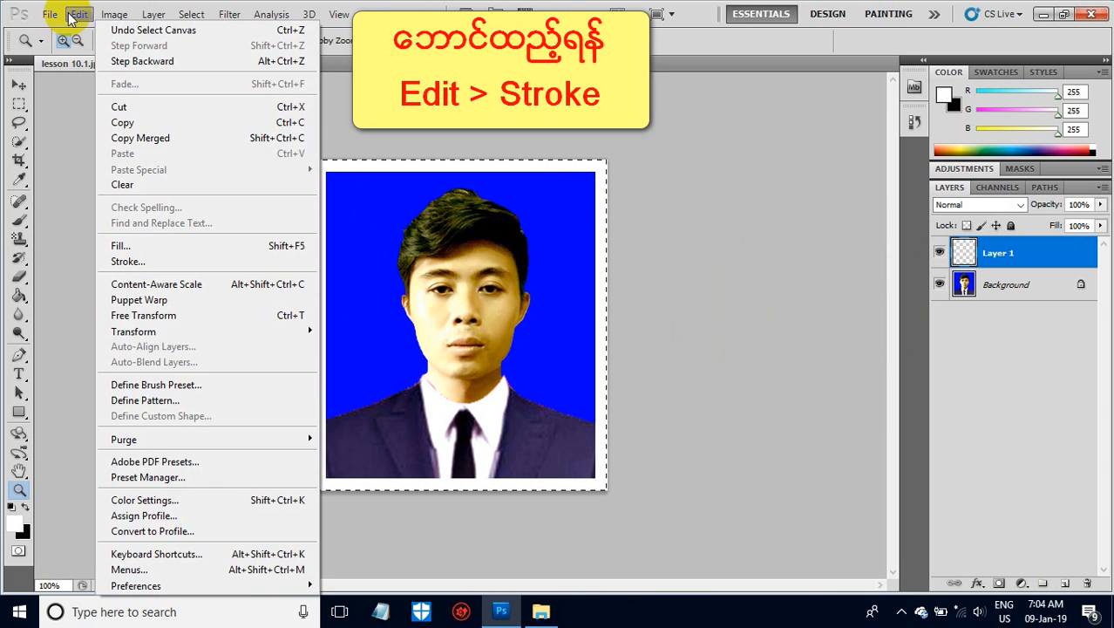
click(128, 261)
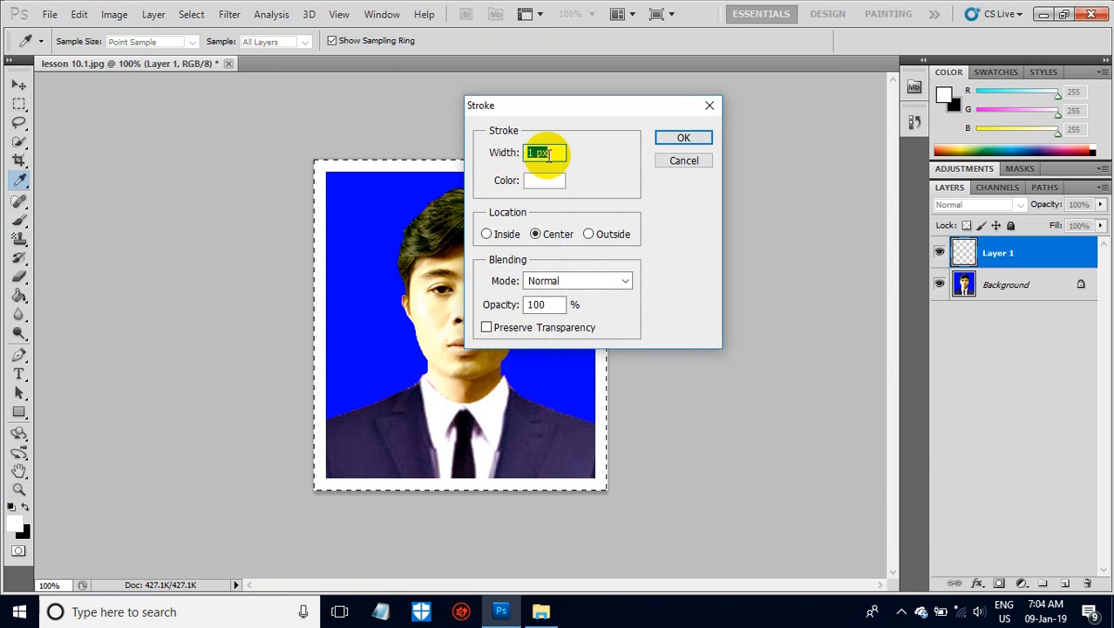
click(543, 181)
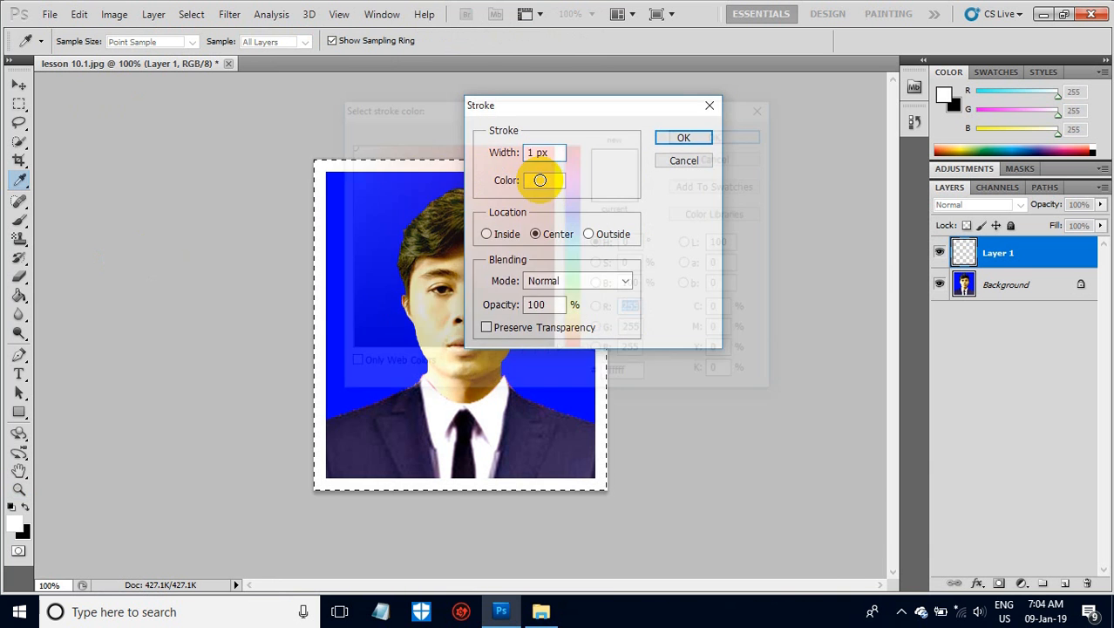
click(361, 348)
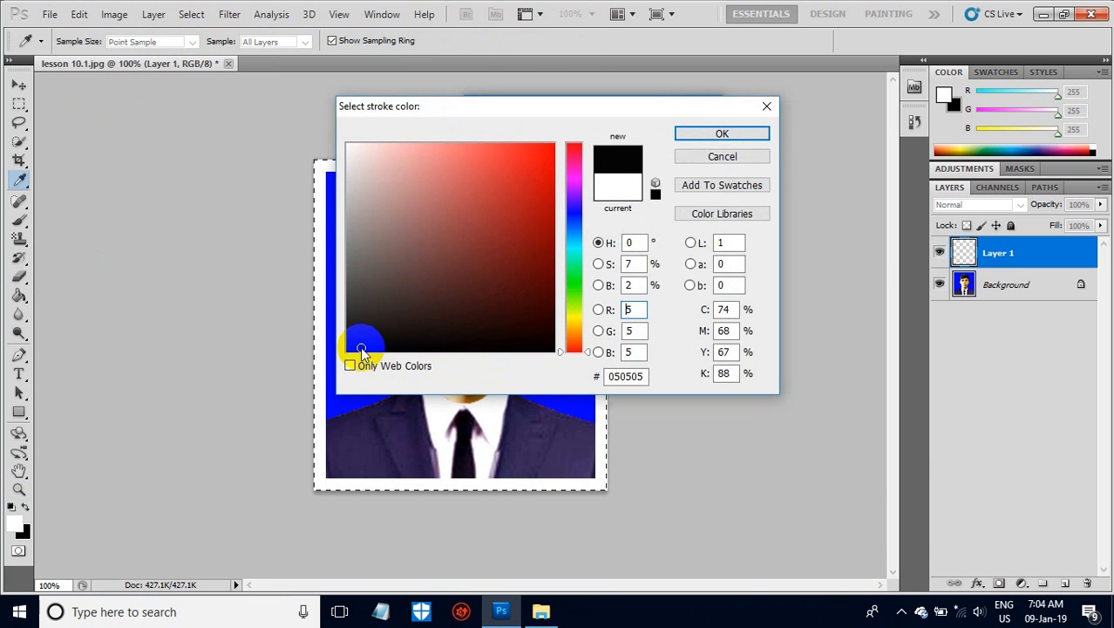
click(721, 136)
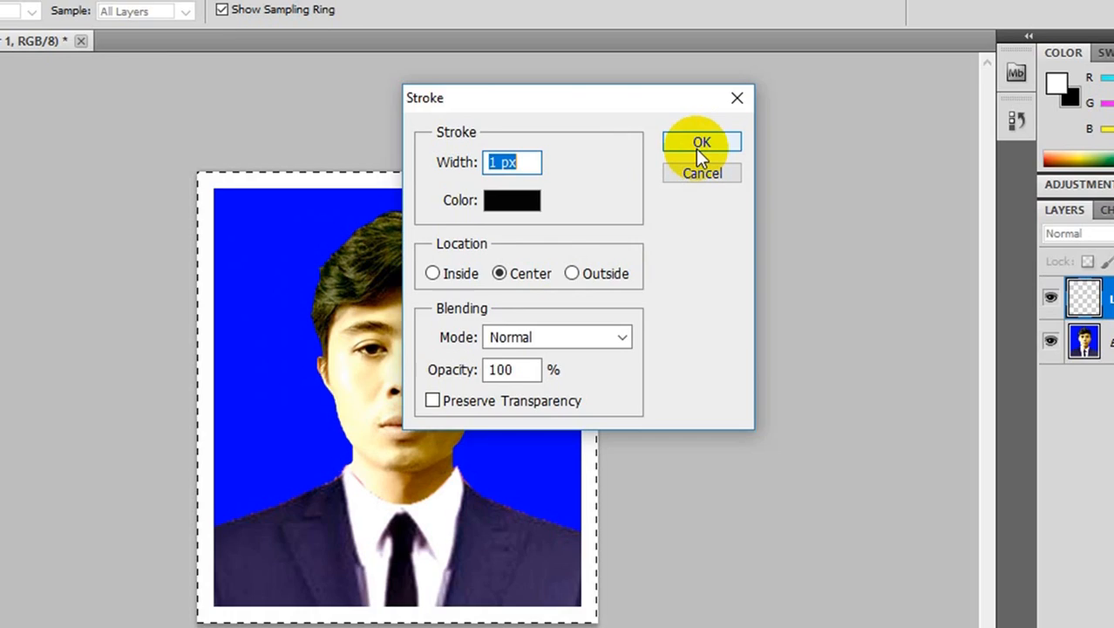
click(710, 152)
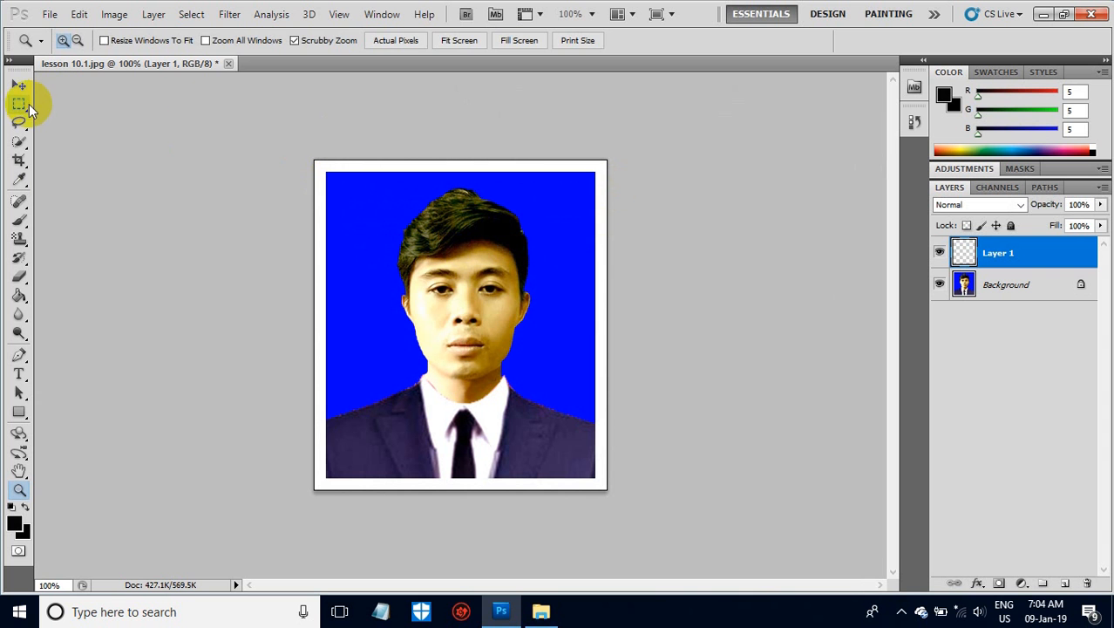
Delete the middle stretches of the black outline on all four sides using rectangular marquee selections, keeping only the corner marks, and deselect.
drag(22, 107, 87, 102)
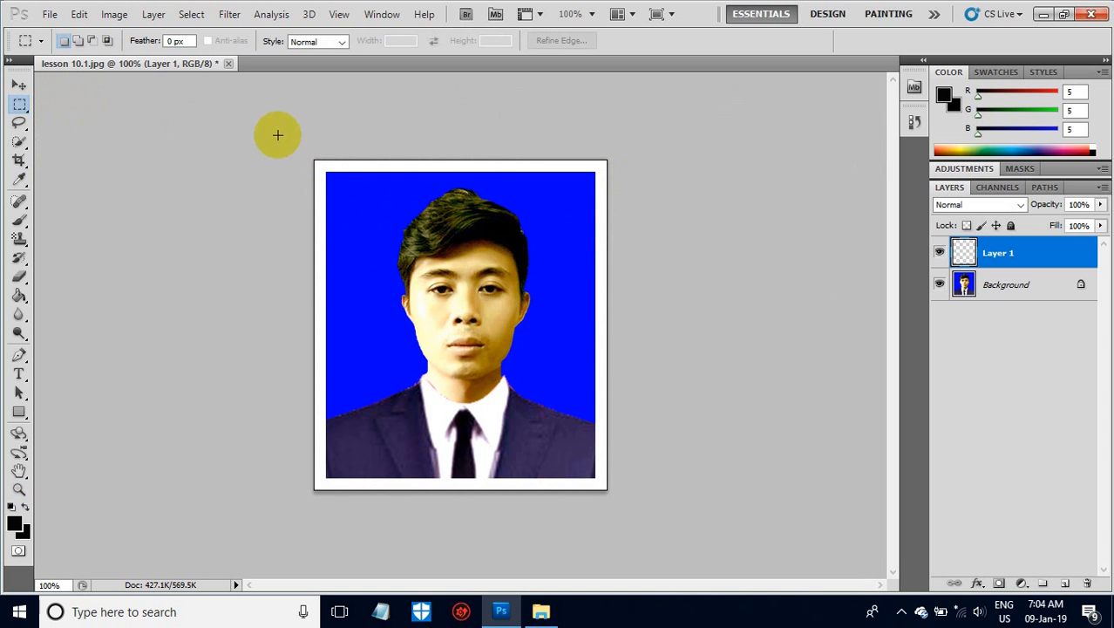
drag(325, 150, 595, 526)
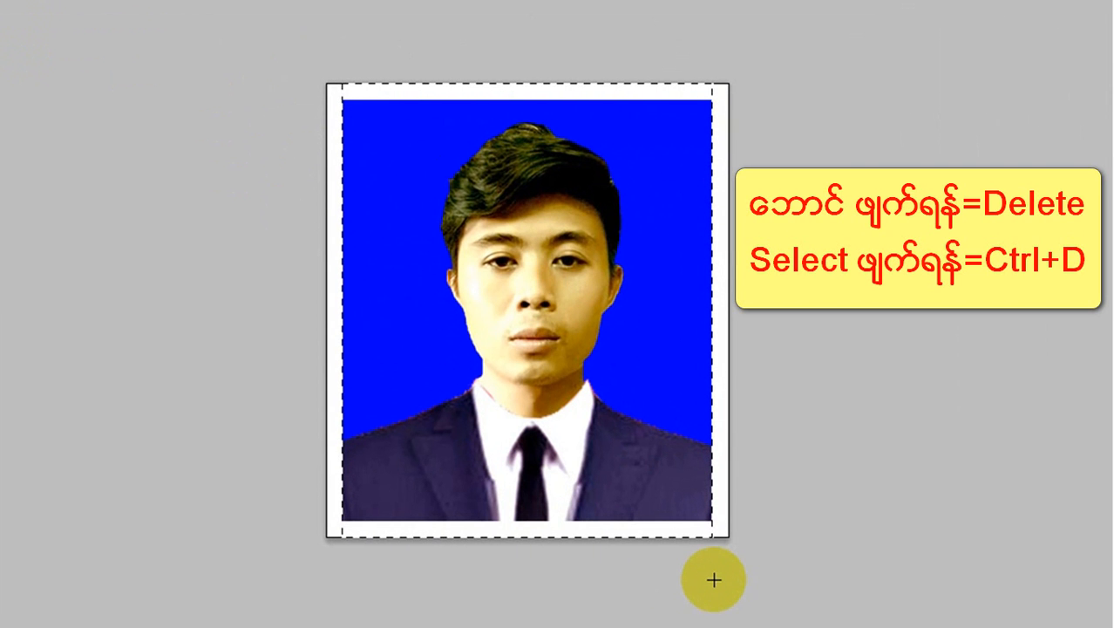
key(ctrl+d)
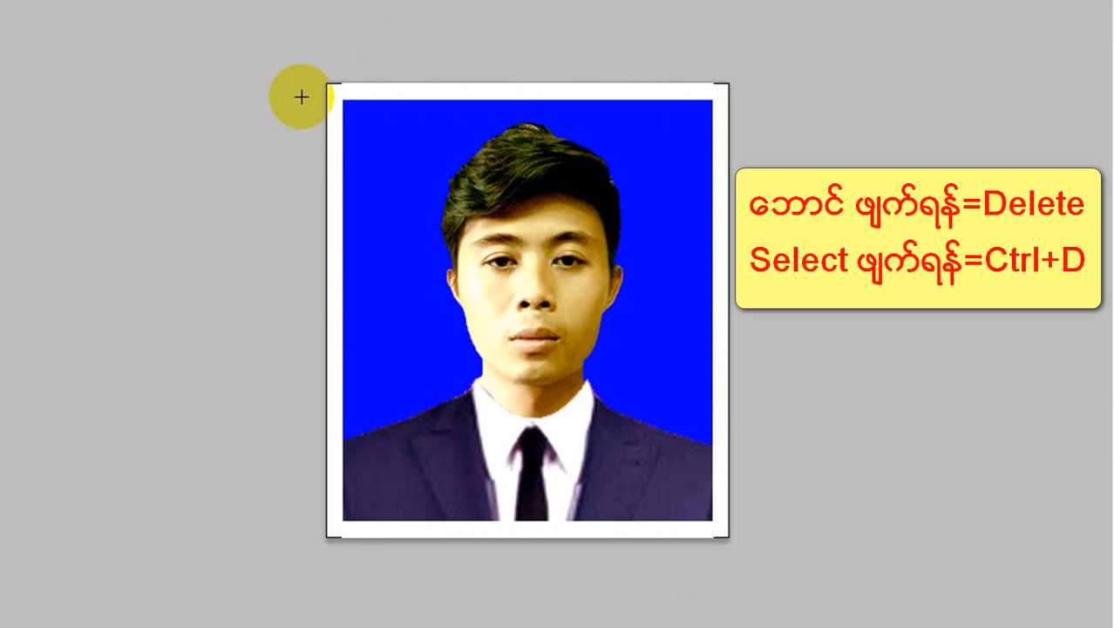
mouse_move(329, 97)
mouse_down()
mouse_move(562, 242)
mouse_move(746, 377)
mouse_move(779, 438)
mouse_move(790, 519)
mouse_up()
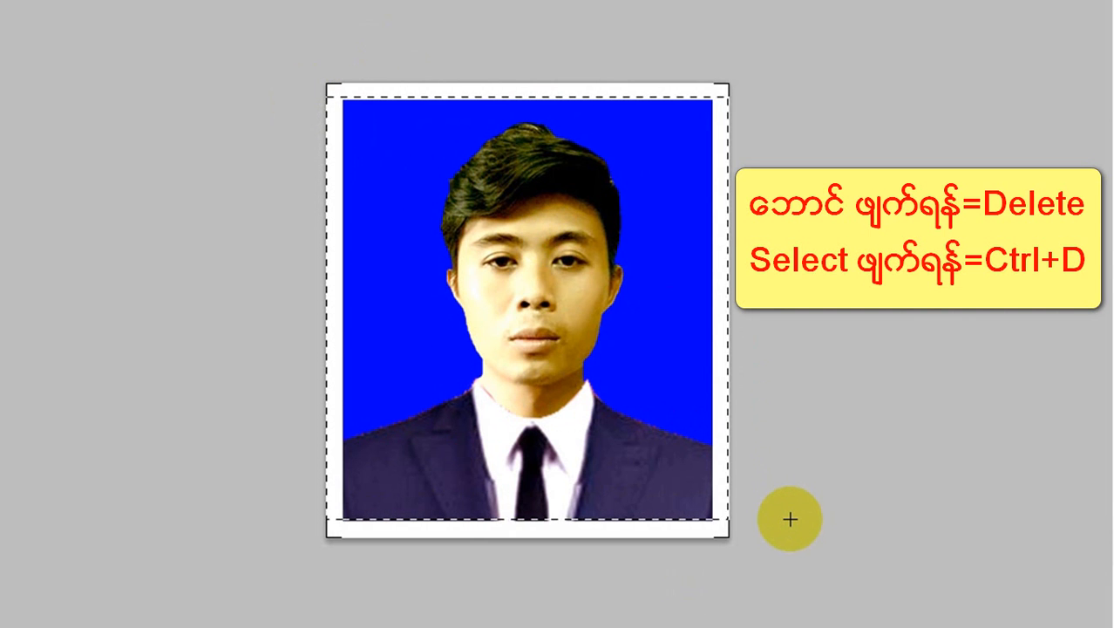
key(ctrl+d)
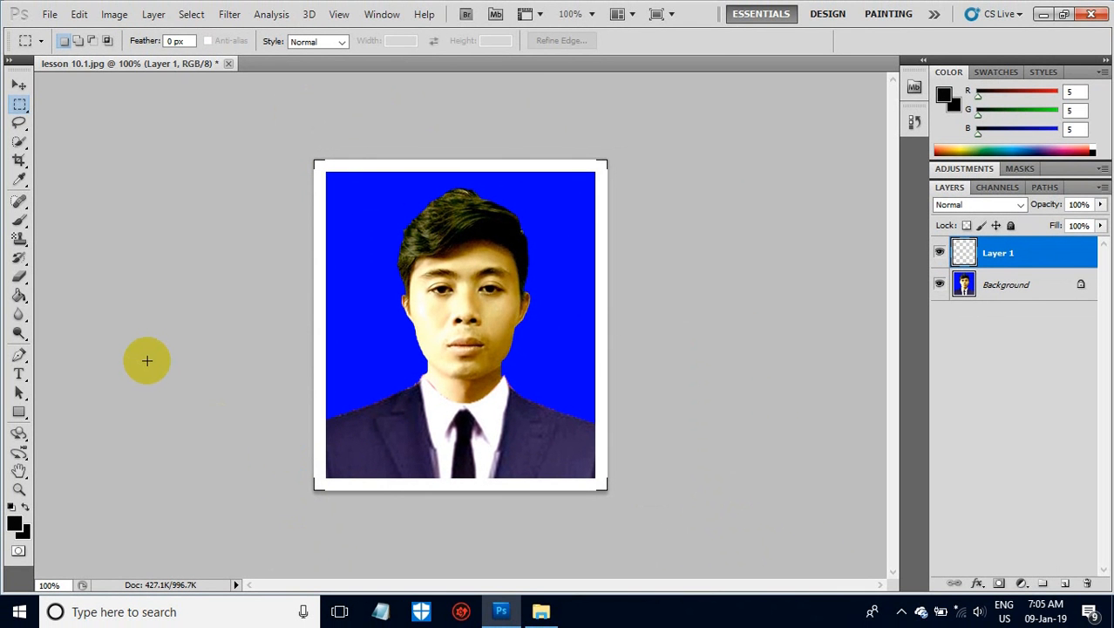
Define the bordered photo as a pattern named lesson 10.1.jpg.
click(78, 14)
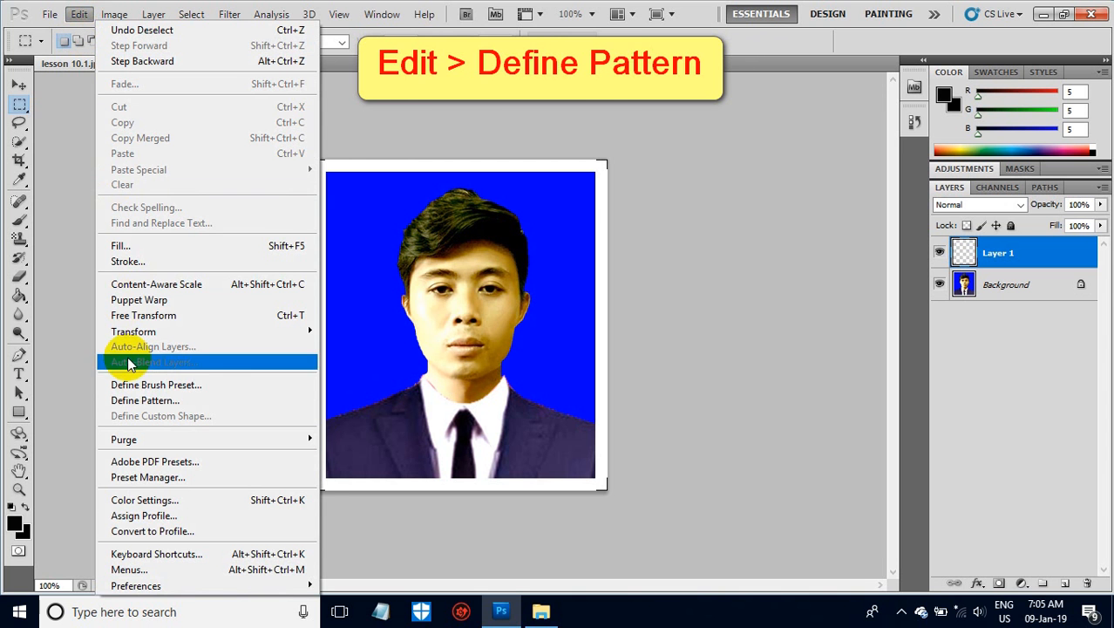
click(138, 402)
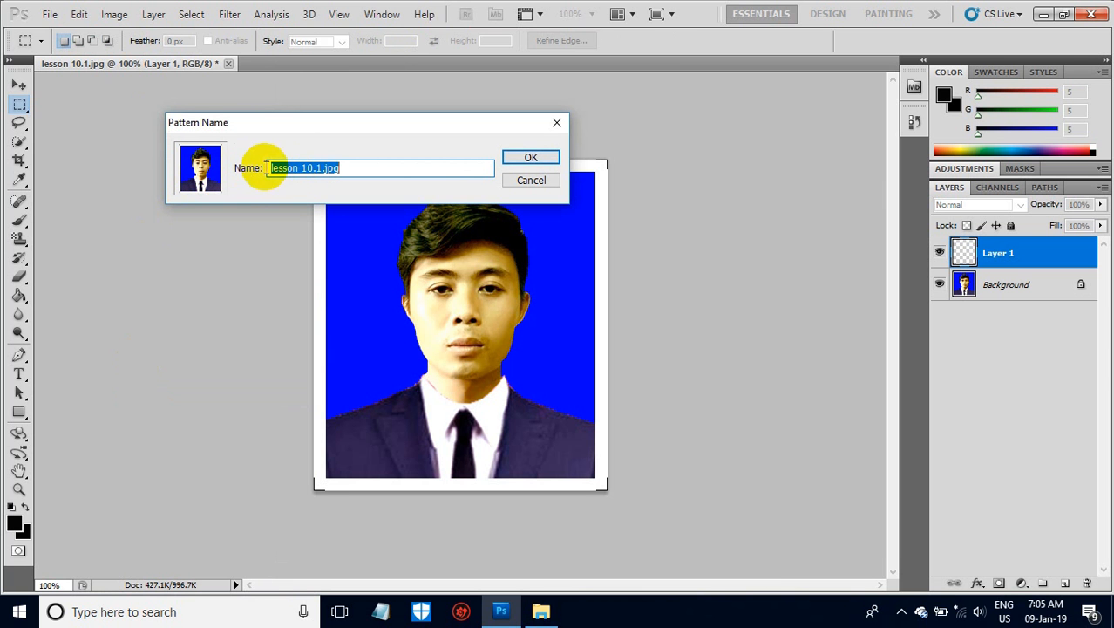
click(525, 157)
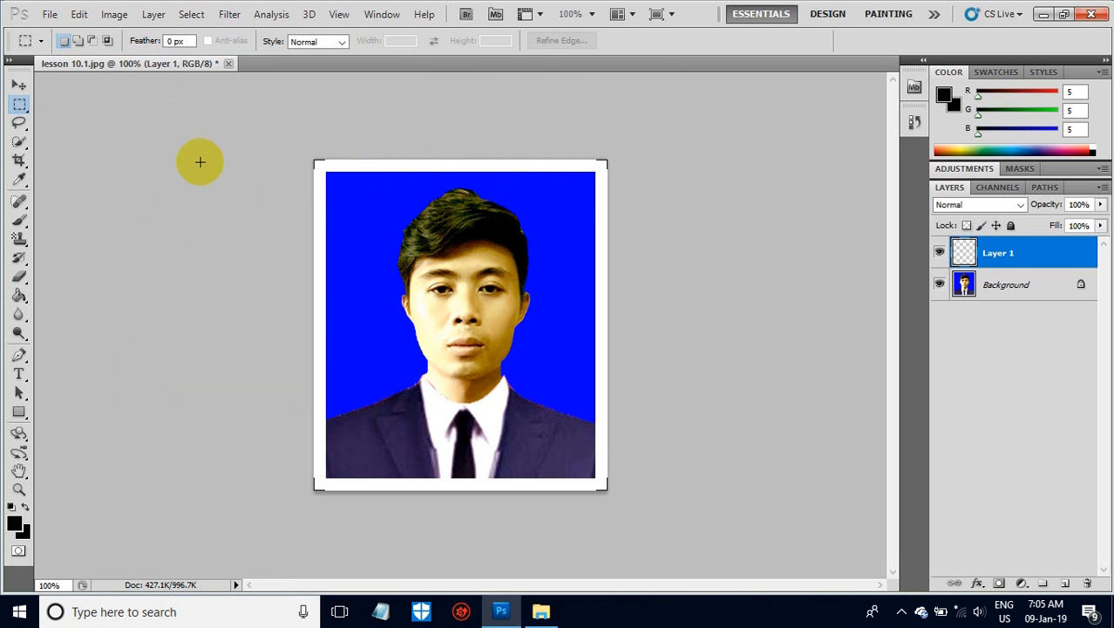
Start a new document with the Custom preset, 4 inches wide and 6 inches high.
click(50, 15)
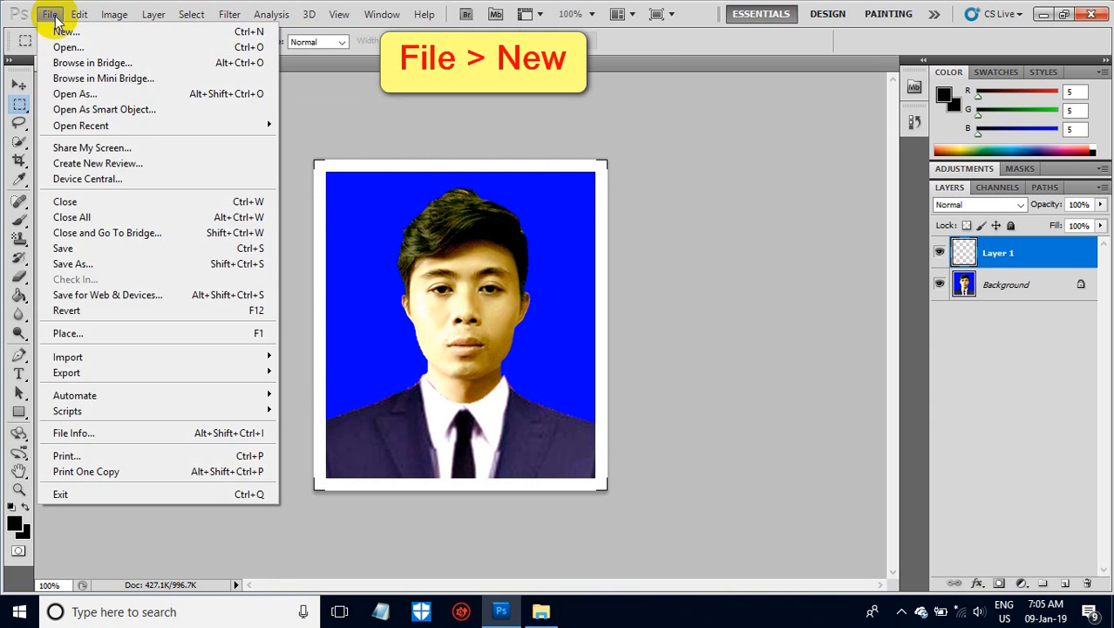
click(61, 30)
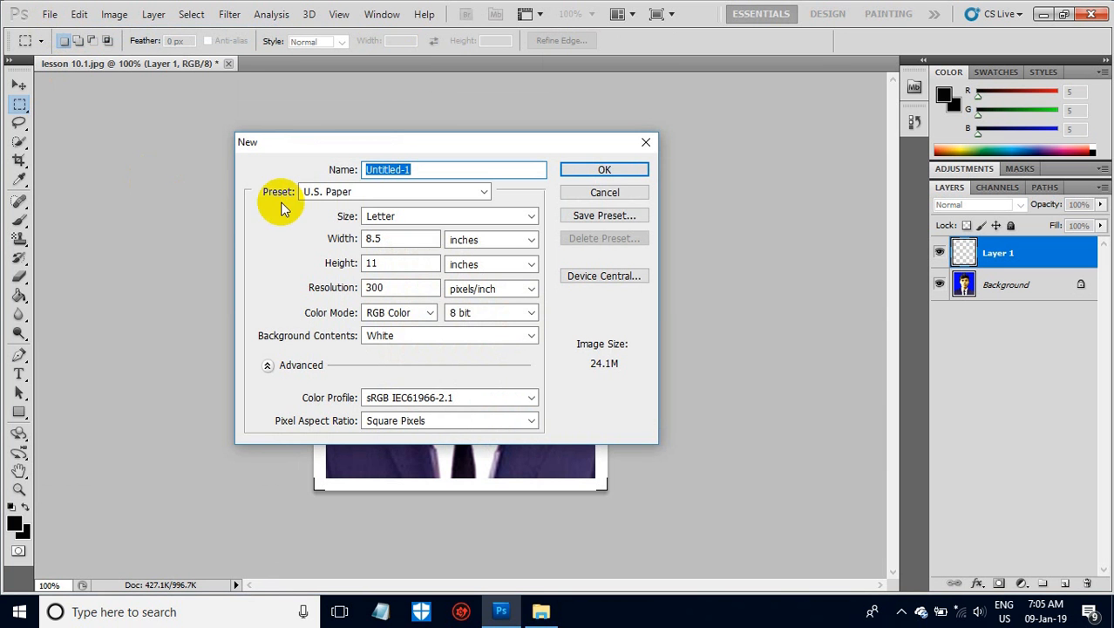
click(366, 191)
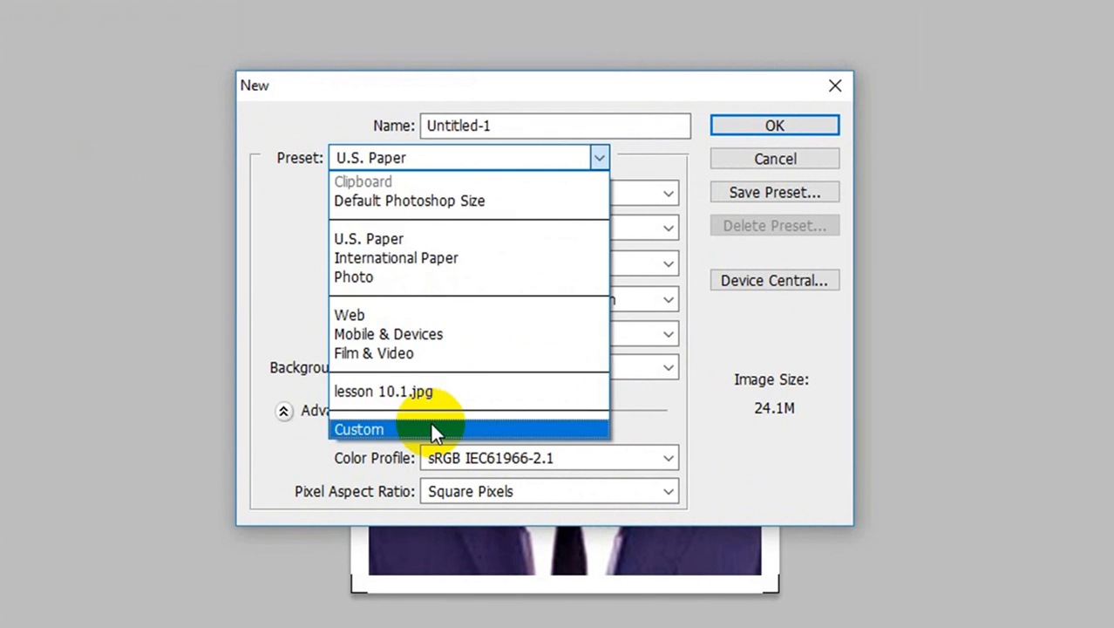
click(432, 427)
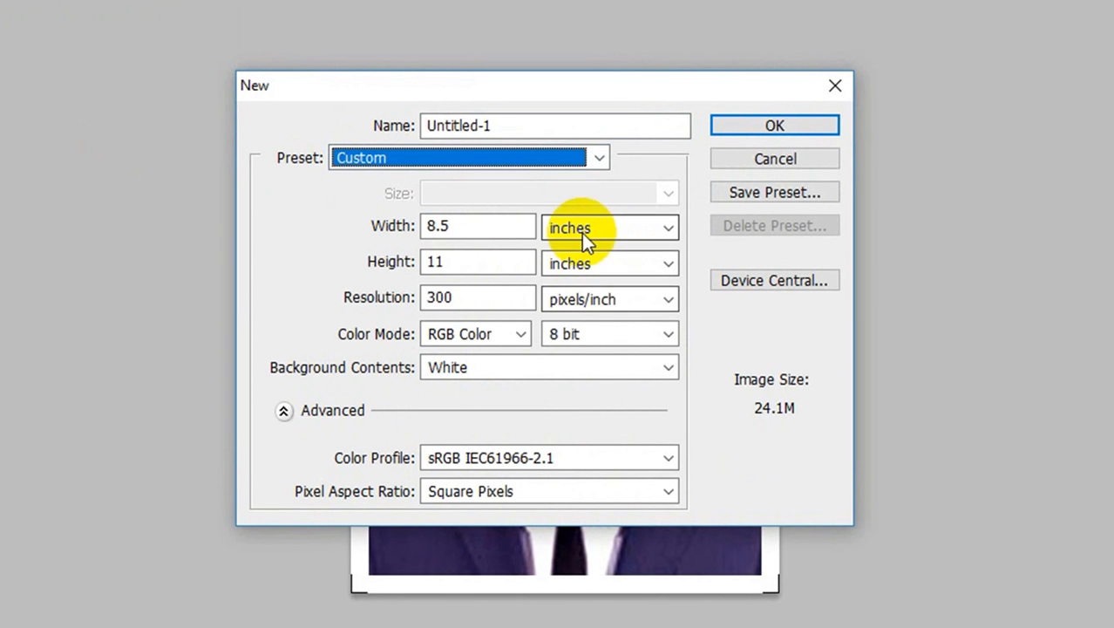
click(440, 229)
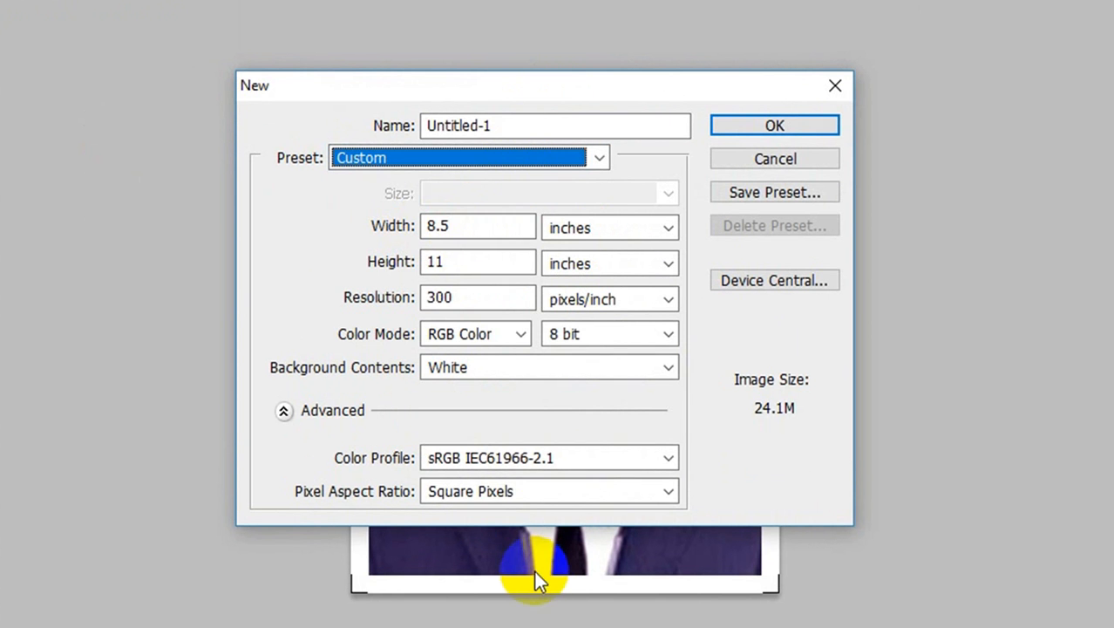
drag(480, 226, 368, 225)
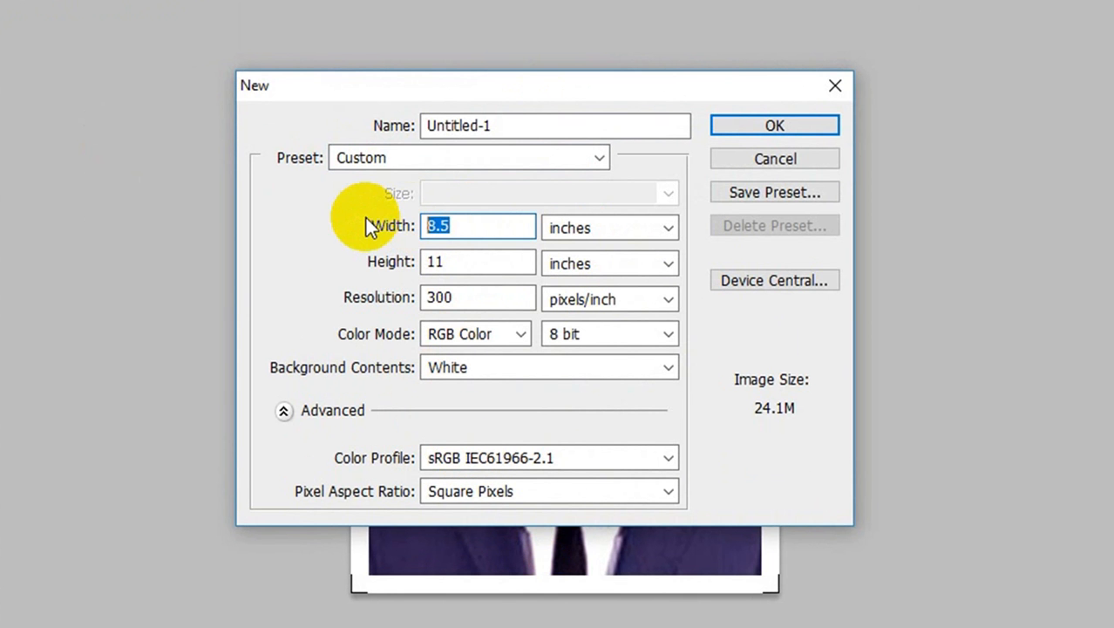
text(4)
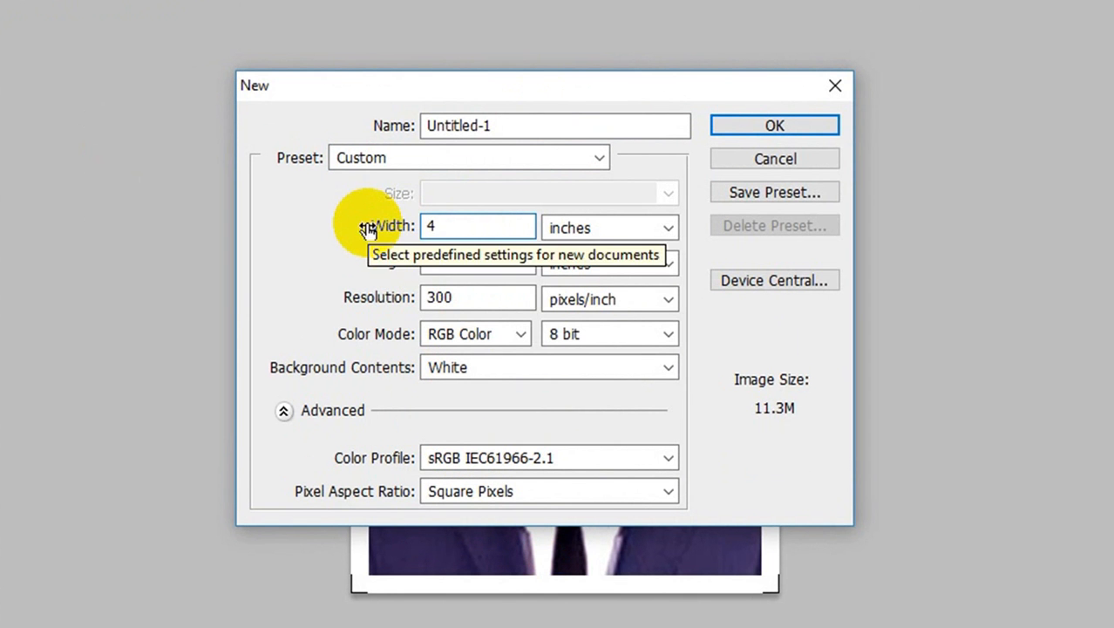
click(472, 264)
drag(472, 264, 392, 275)
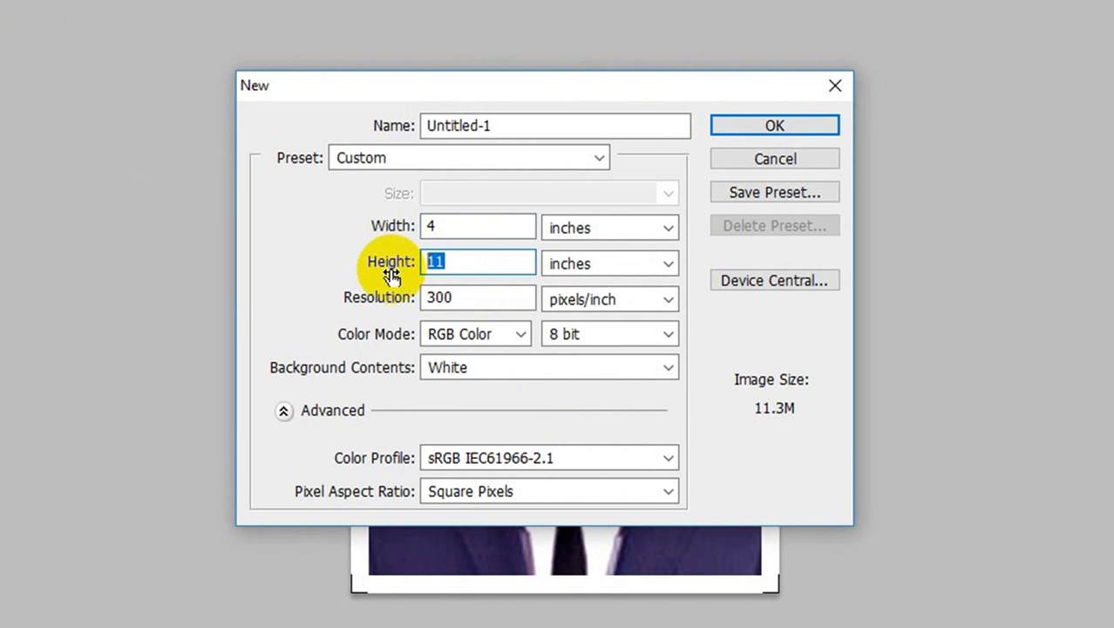
text(6)
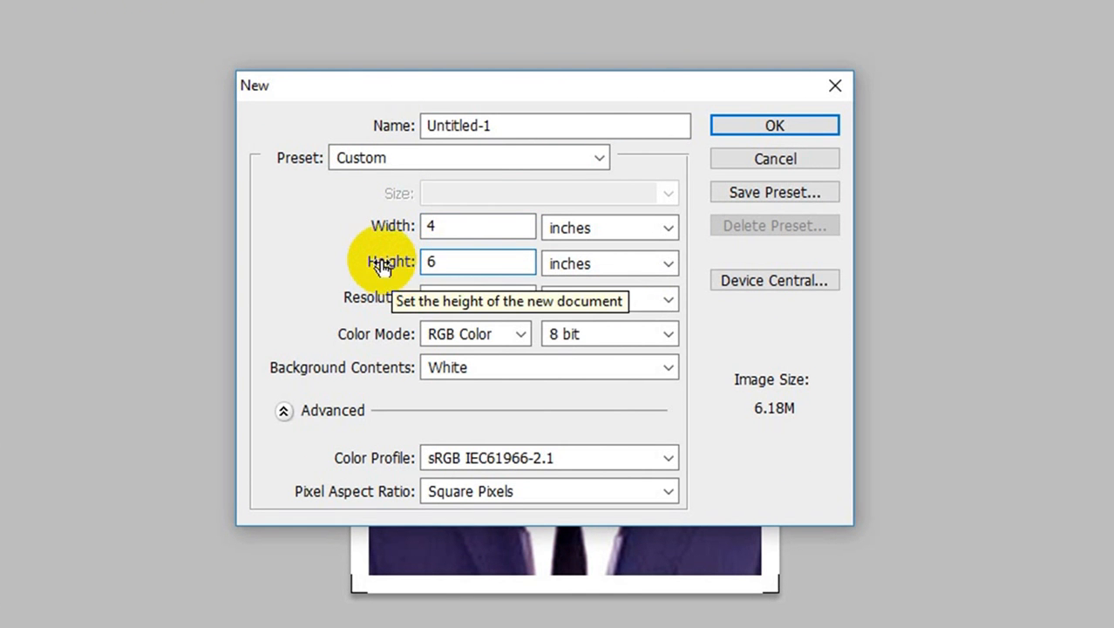
Choose Transparent background contents for the new 300 pixels/inch document and create it.
click(464, 298)
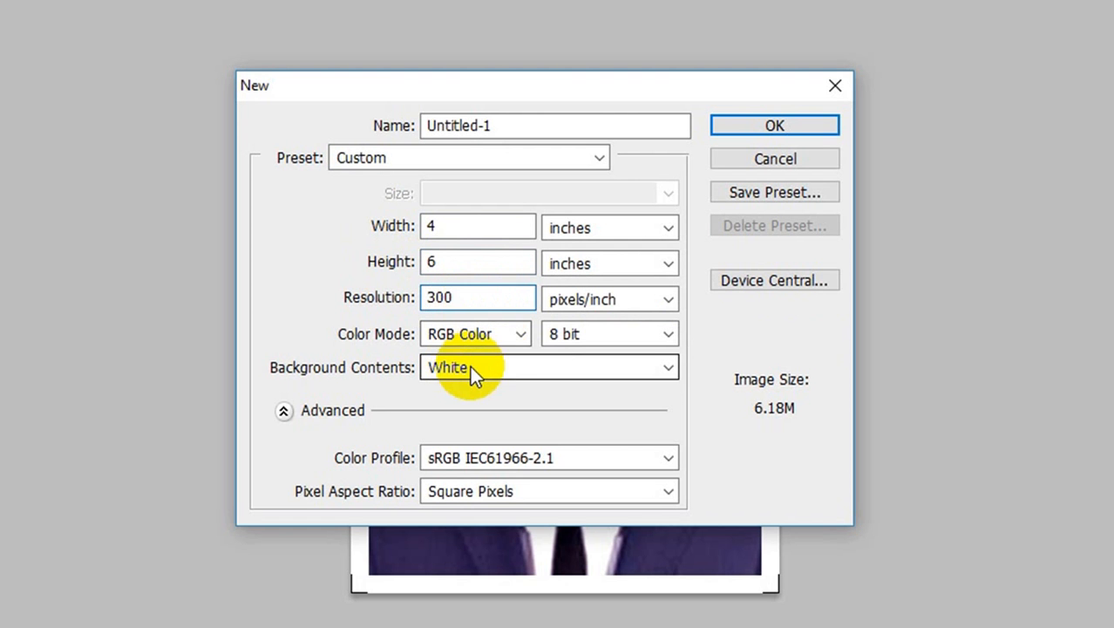
click(493, 367)
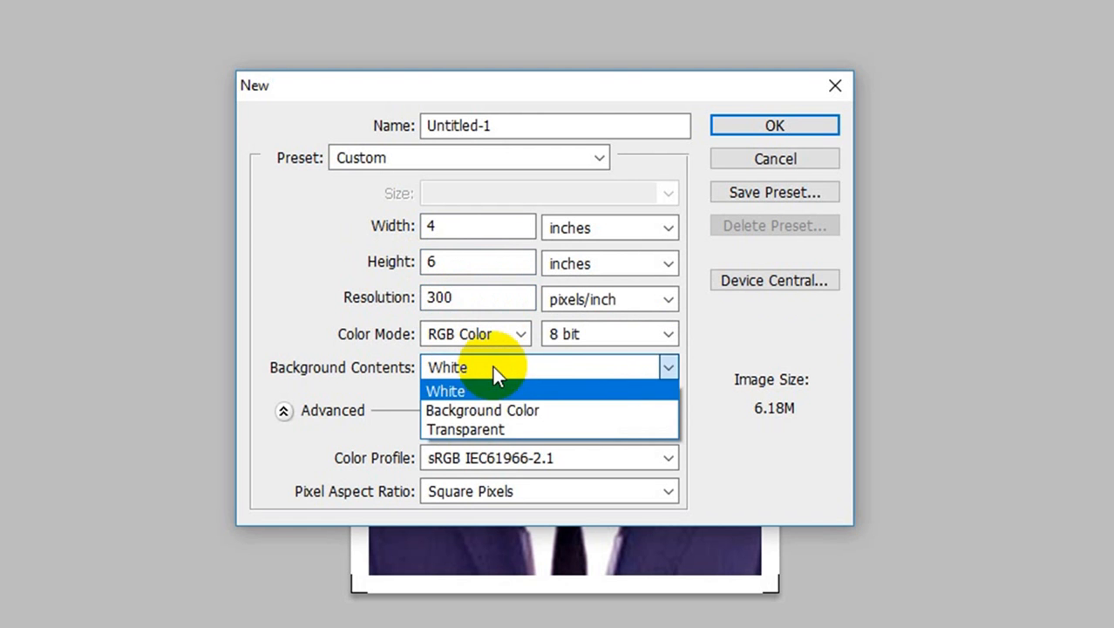
click(500, 430)
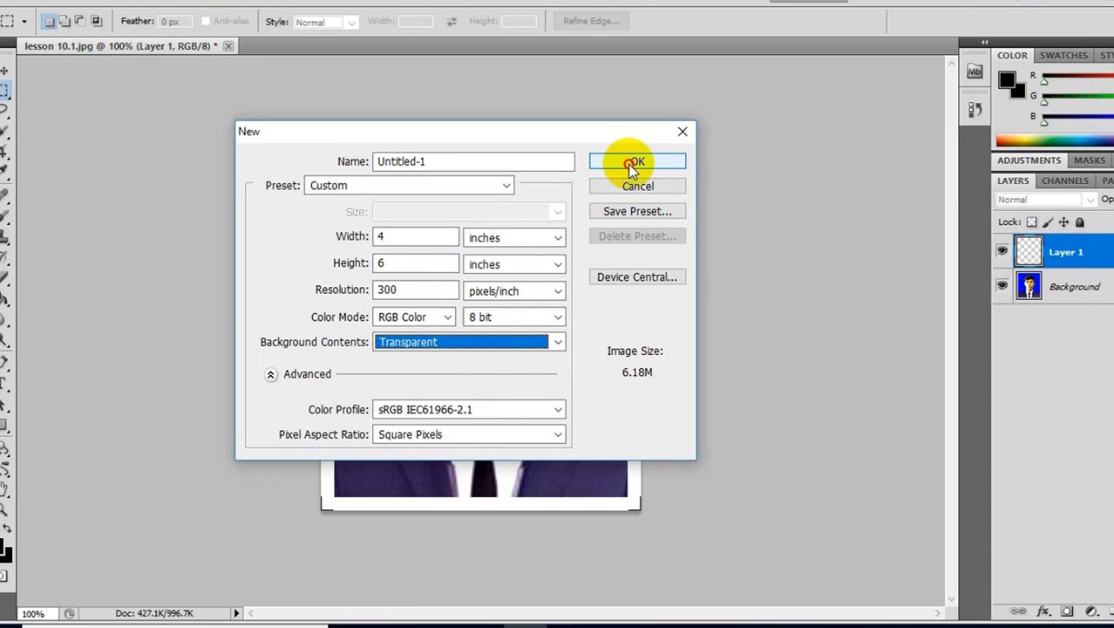
click(767, 127)
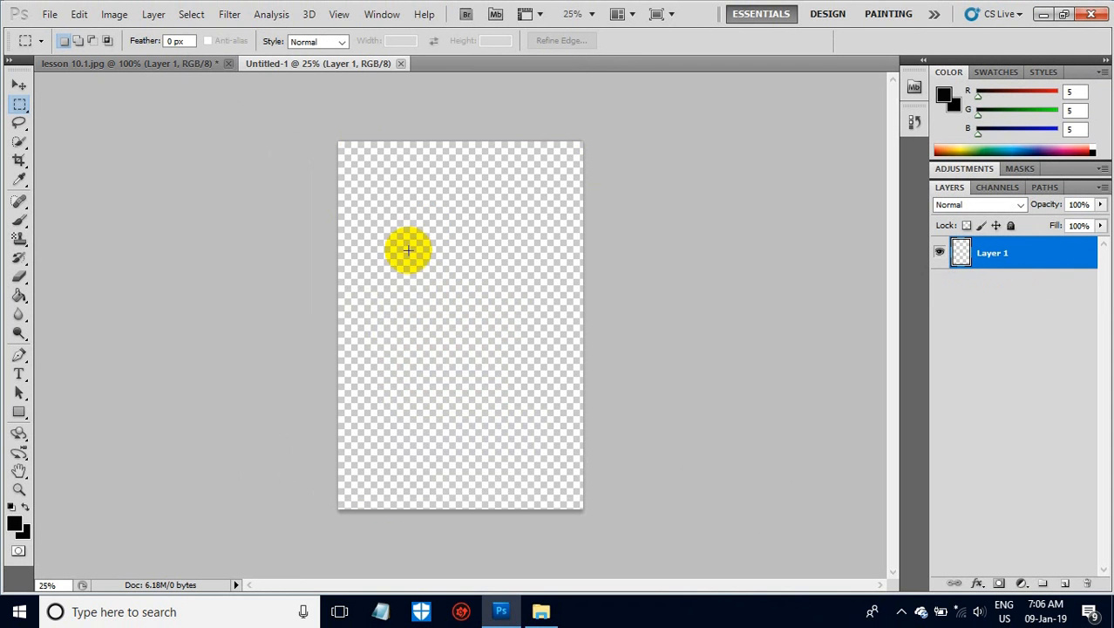
Fill the layer of the new blank document with the ID photo pattern, in Normal mode at 100% opacity.
click(140, 63)
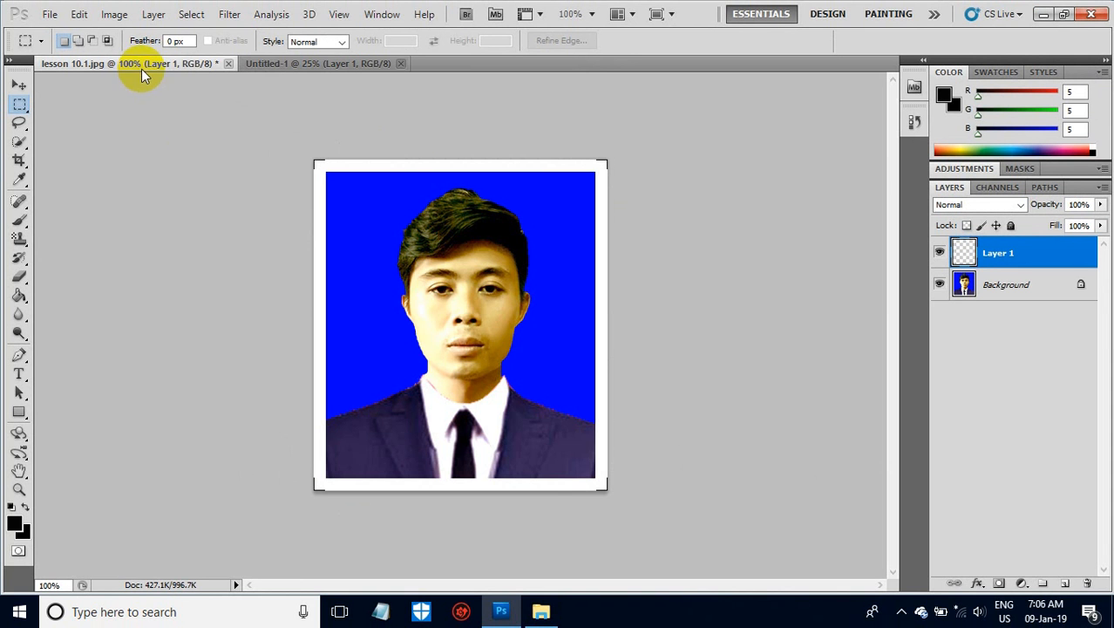
click(328, 64)
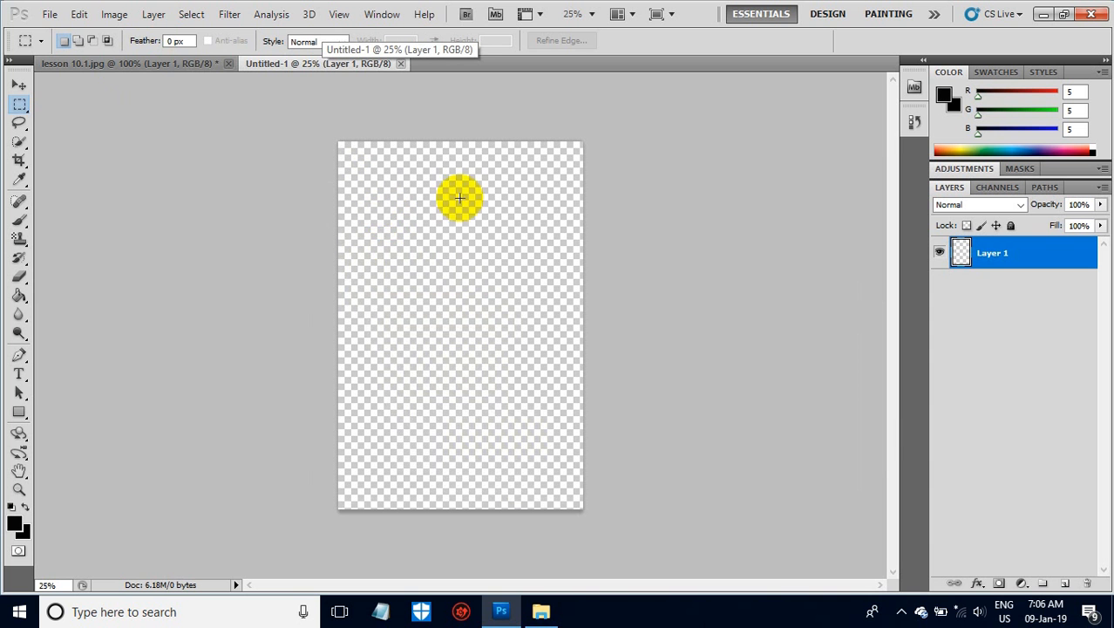
click(77, 15)
mouse_move(50, 14)
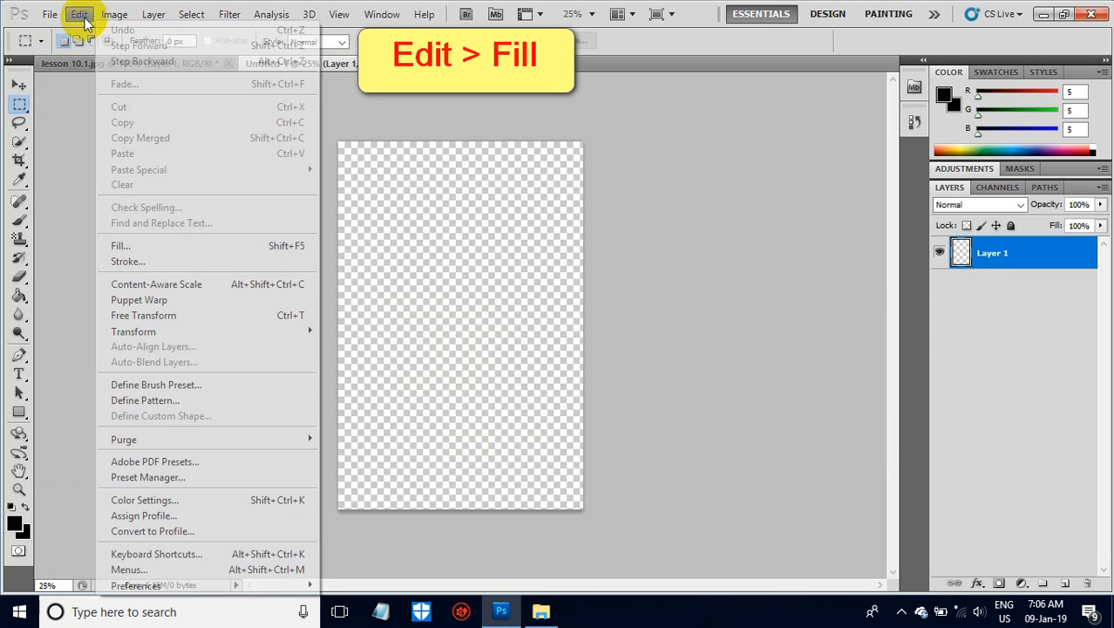
click(149, 245)
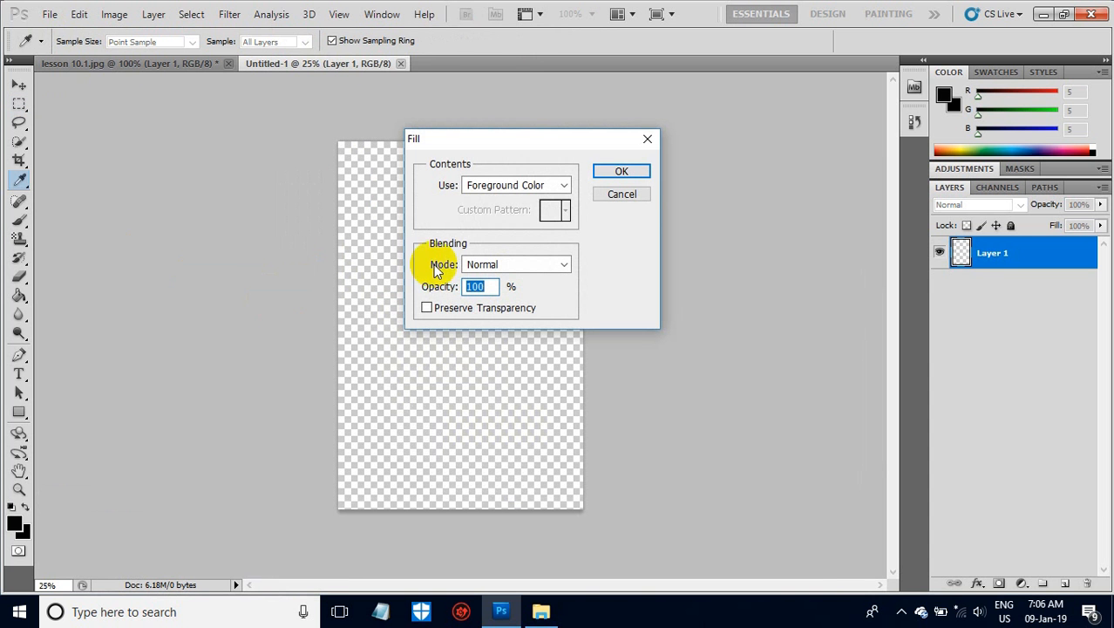
click(558, 186)
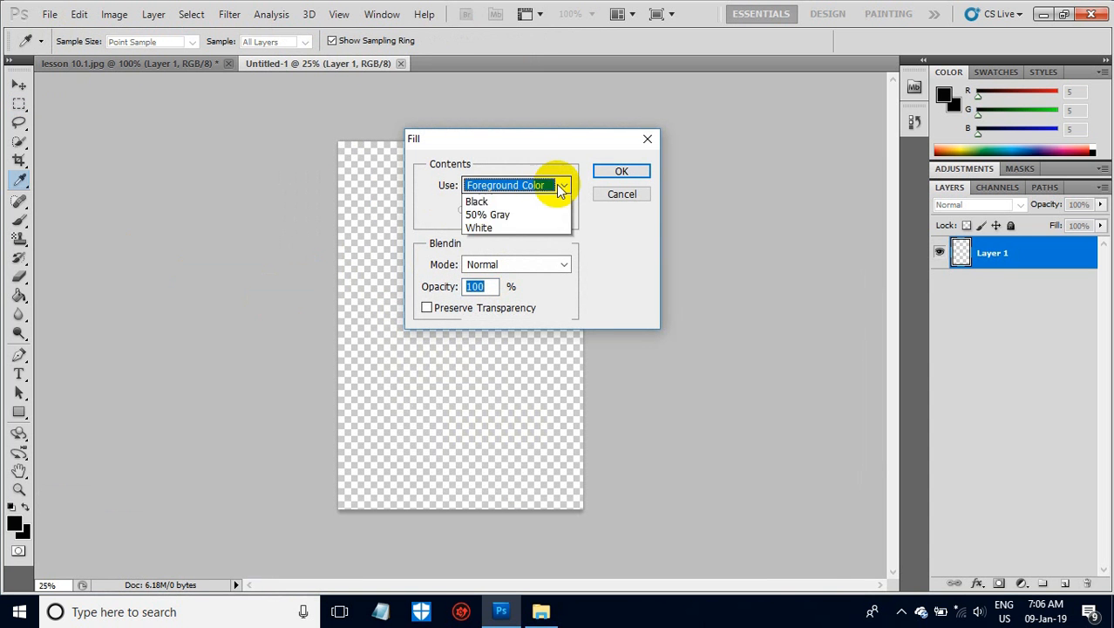
click(521, 264)
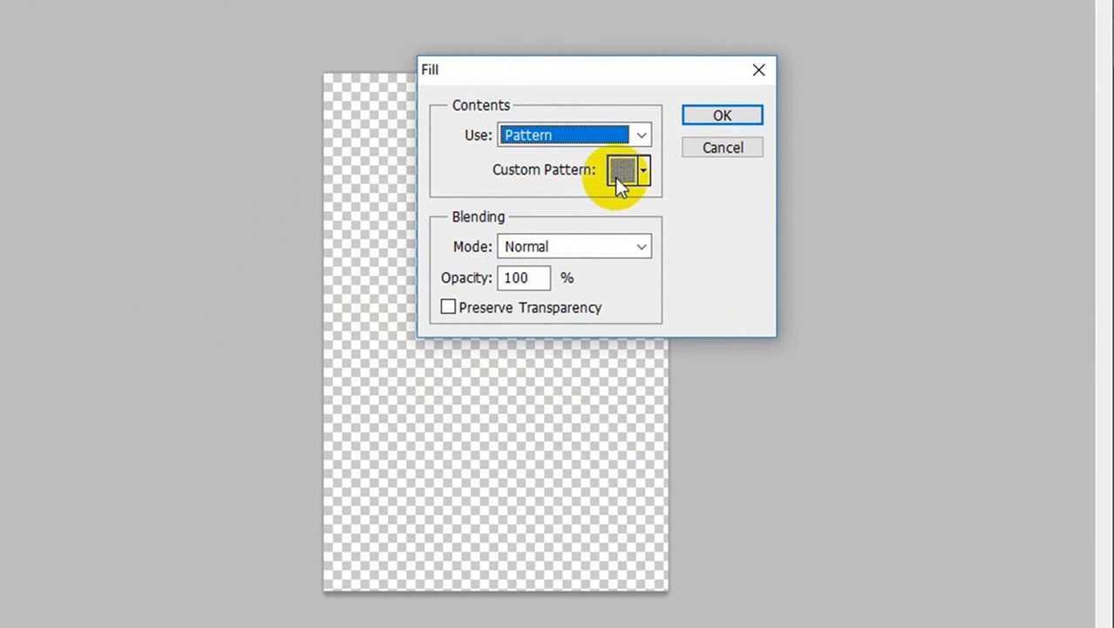
click(642, 172)
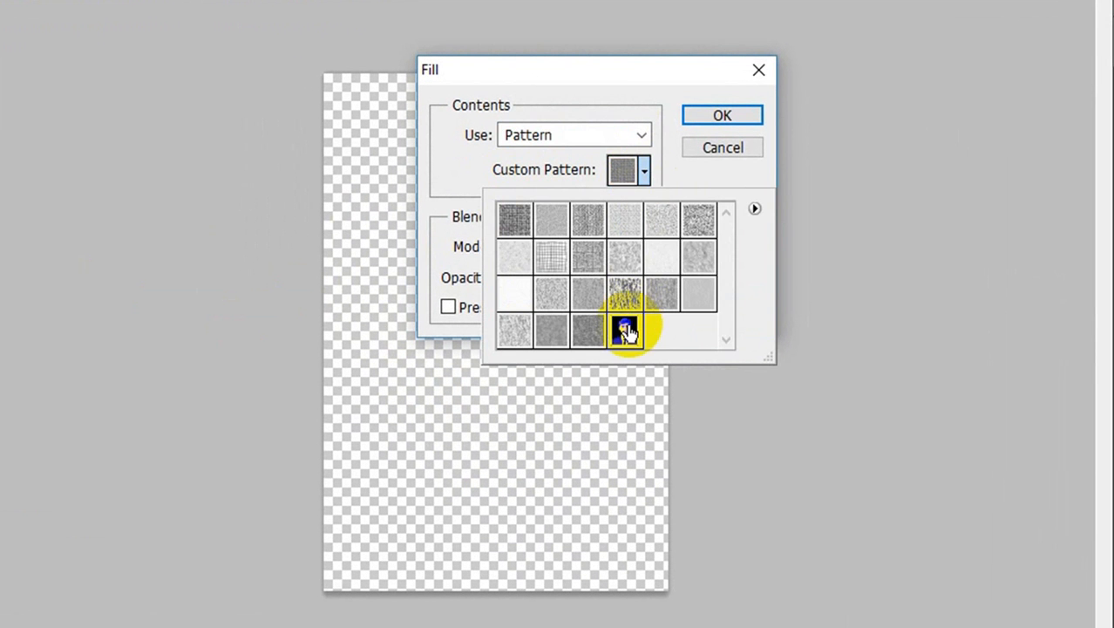
click(626, 330)
click(659, 174)
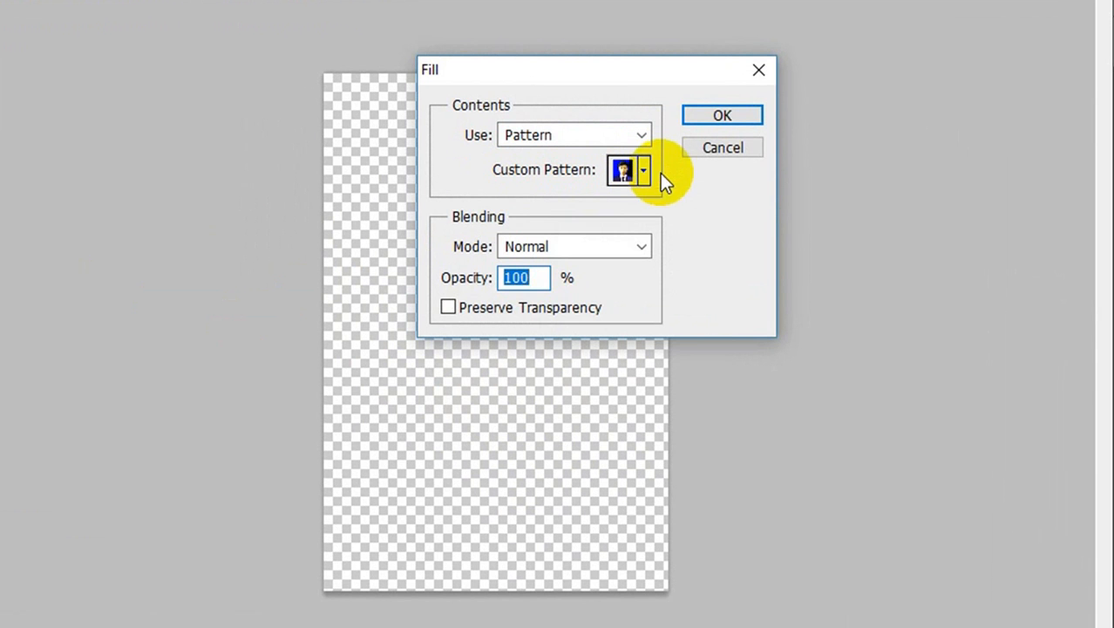
click(707, 112)
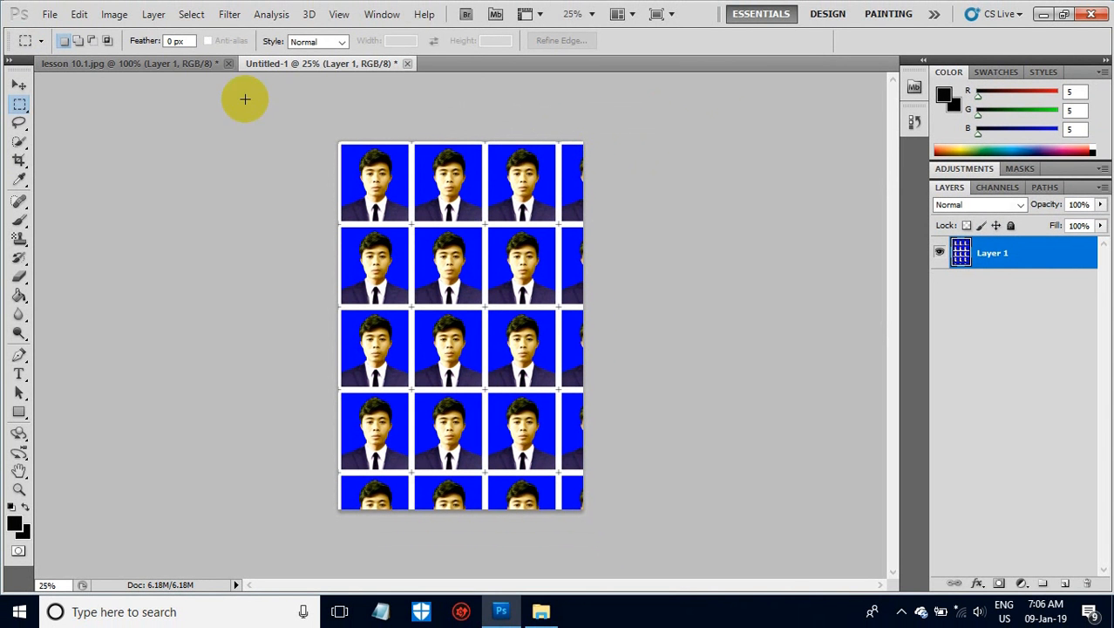
Delete the cut-off column of photos along the page's right edge using rectangular marquee selections, and deselect.
right_click(19, 102)
click(72, 103)
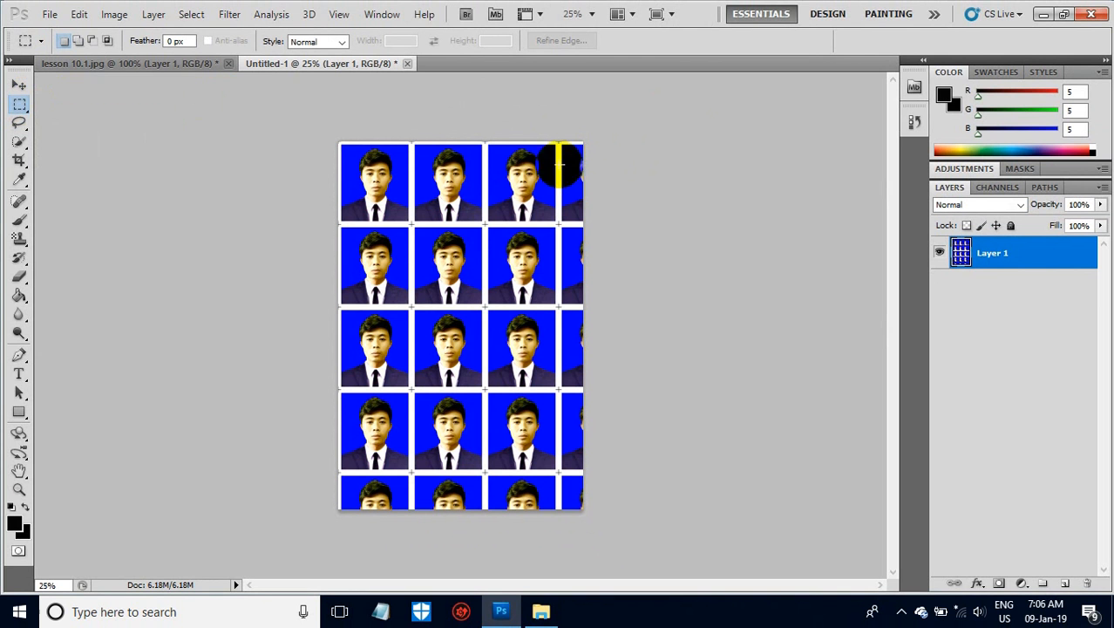
drag(564, 116, 651, 518)
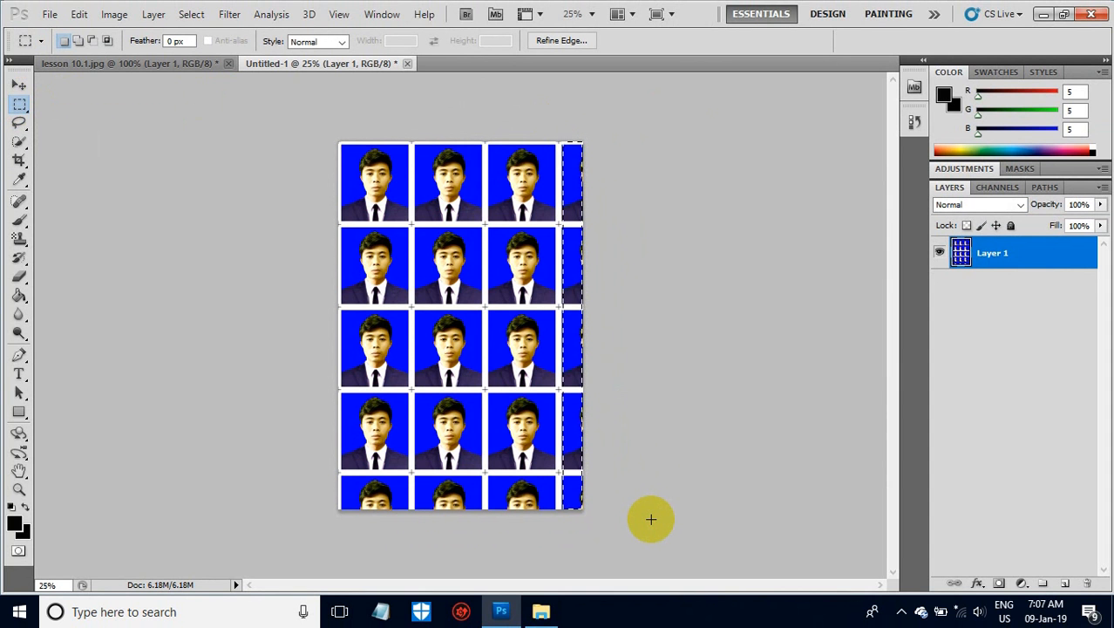
key(Delete)
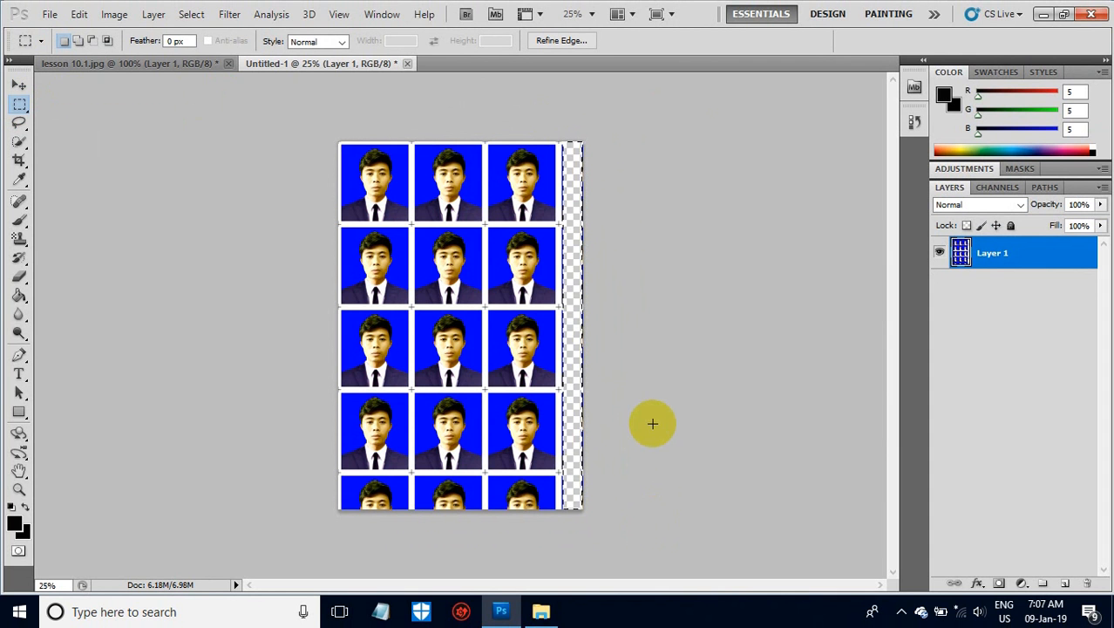
key(ctrl+d)
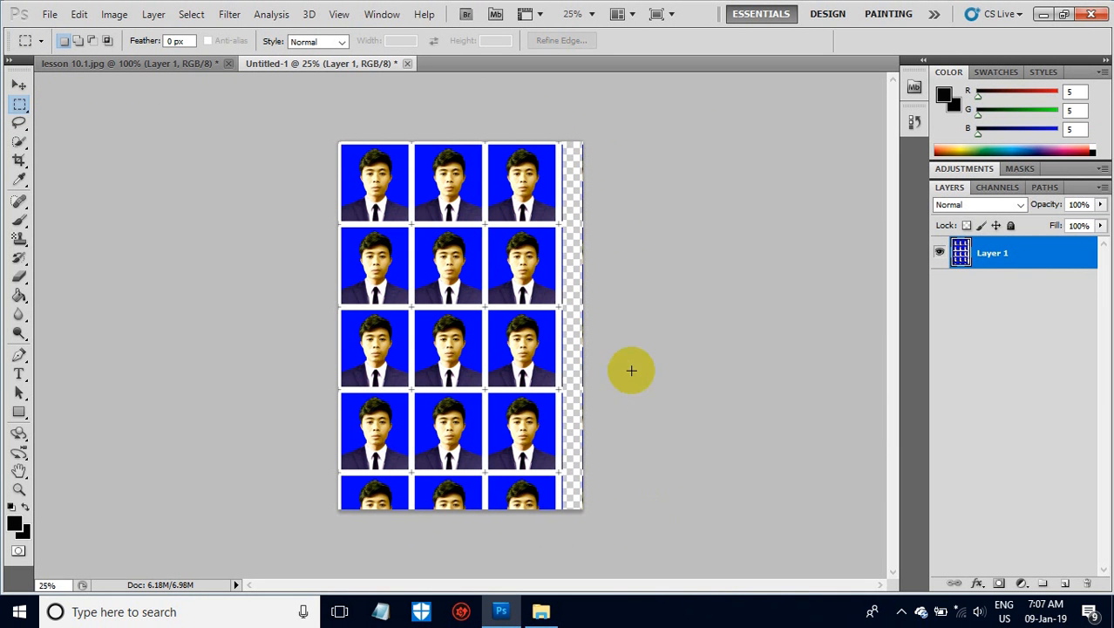
drag(560, 121, 709, 577)
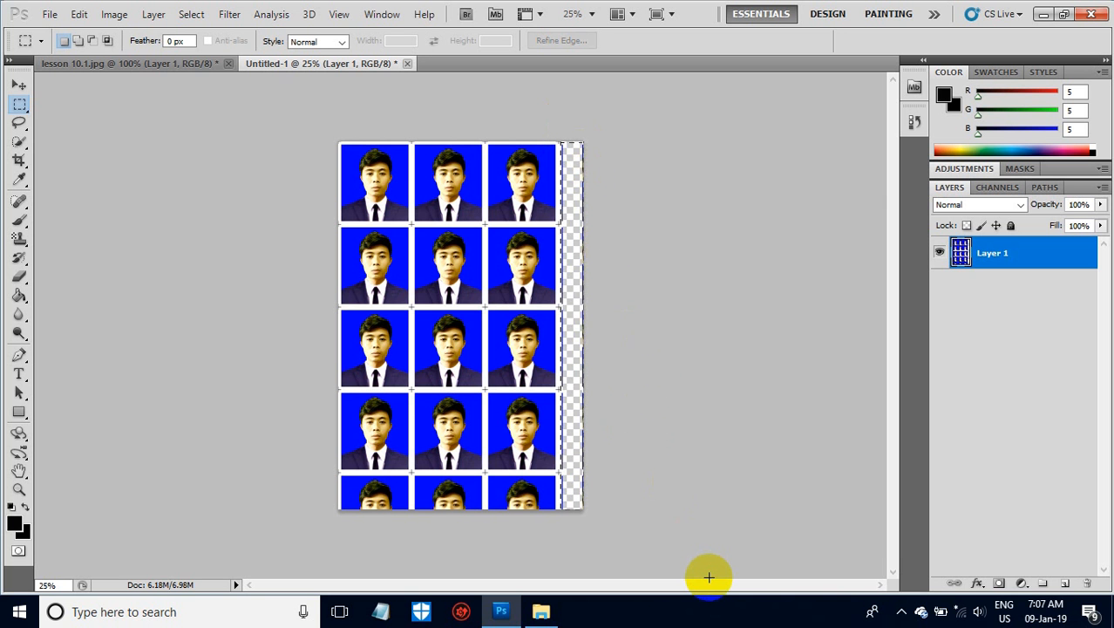
click(318, 477)
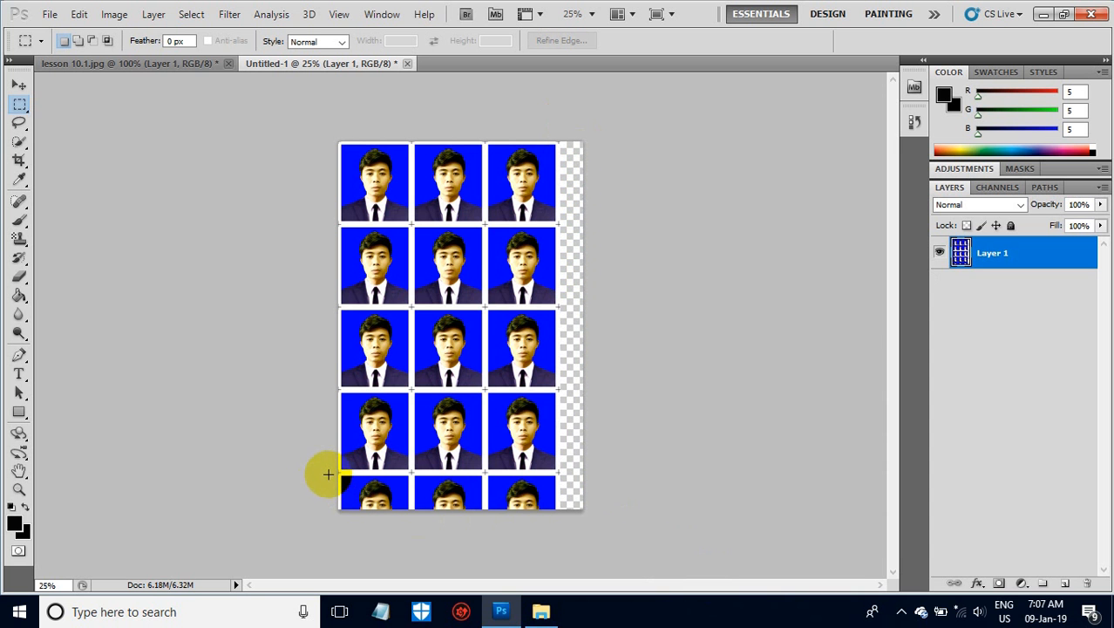
Delete the cut-off row of photos at the page's bottom edge, deselect, and move the remaining photo grid inward from the page's upper-left corner.
drag(316, 476, 618, 544)
key(Delete)
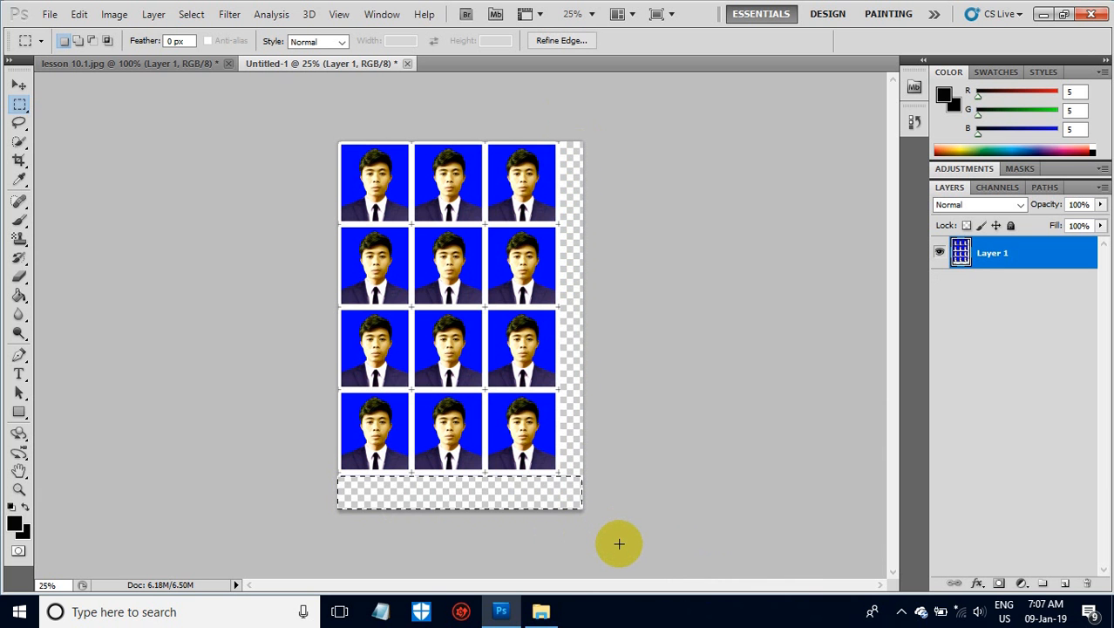
click(645, 478)
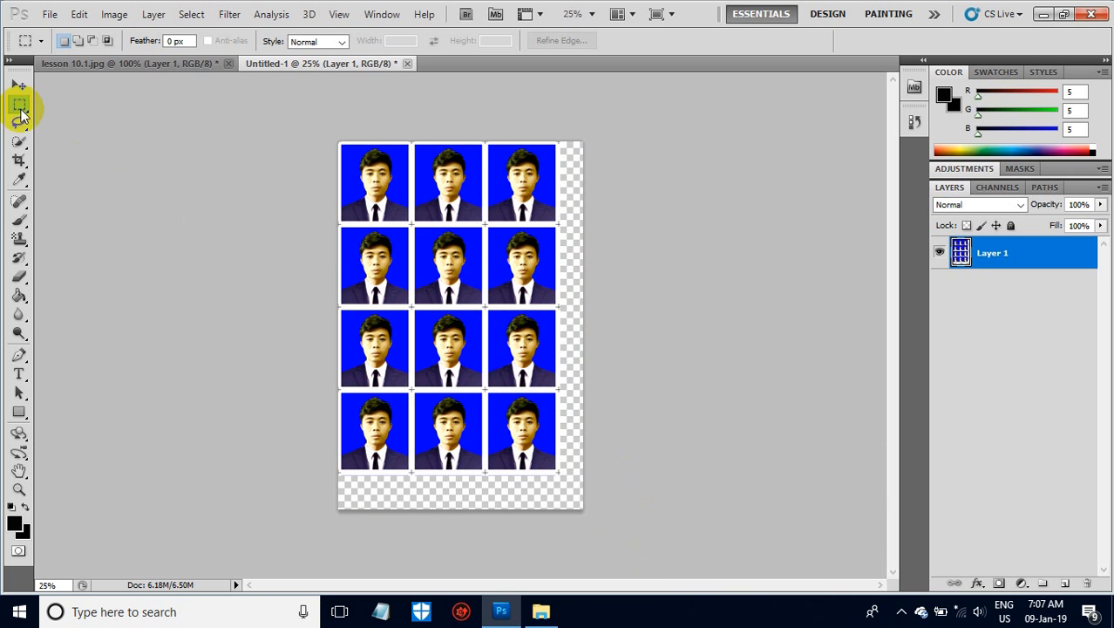
click(19, 87)
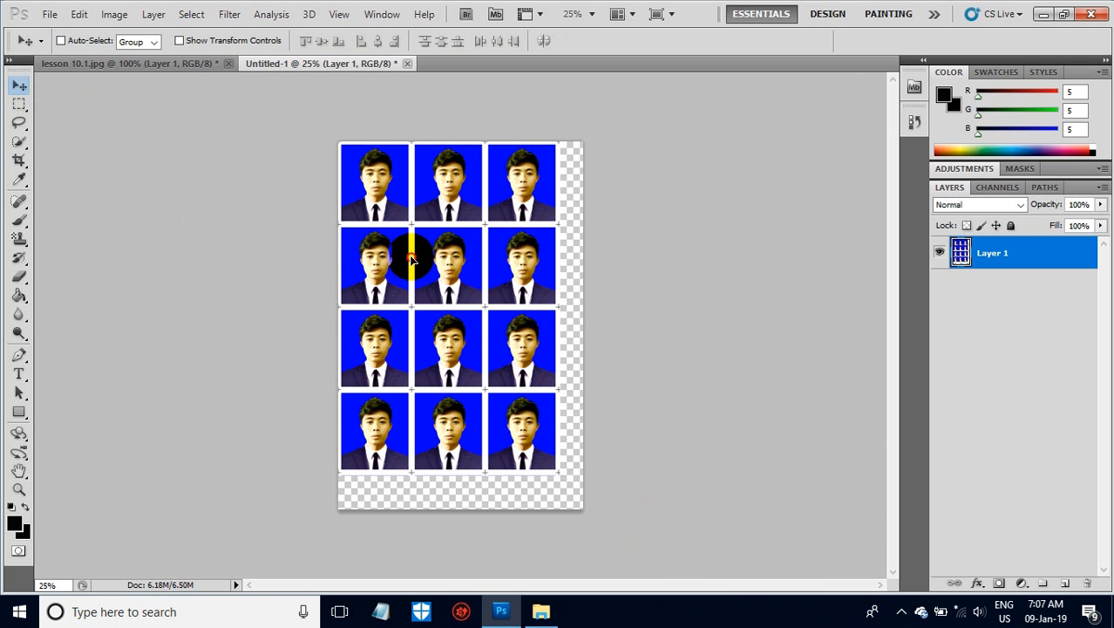
drag(412, 259, 424, 269)
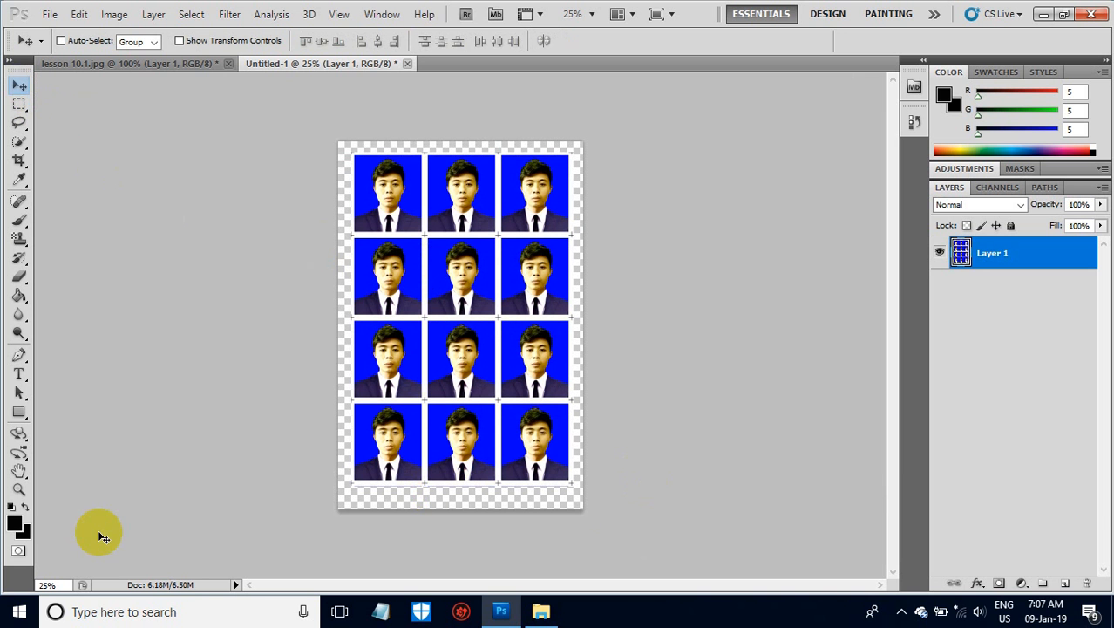
Reset the foreground and background colours to their defaults and swap them to make the foreground white.
click(16, 523)
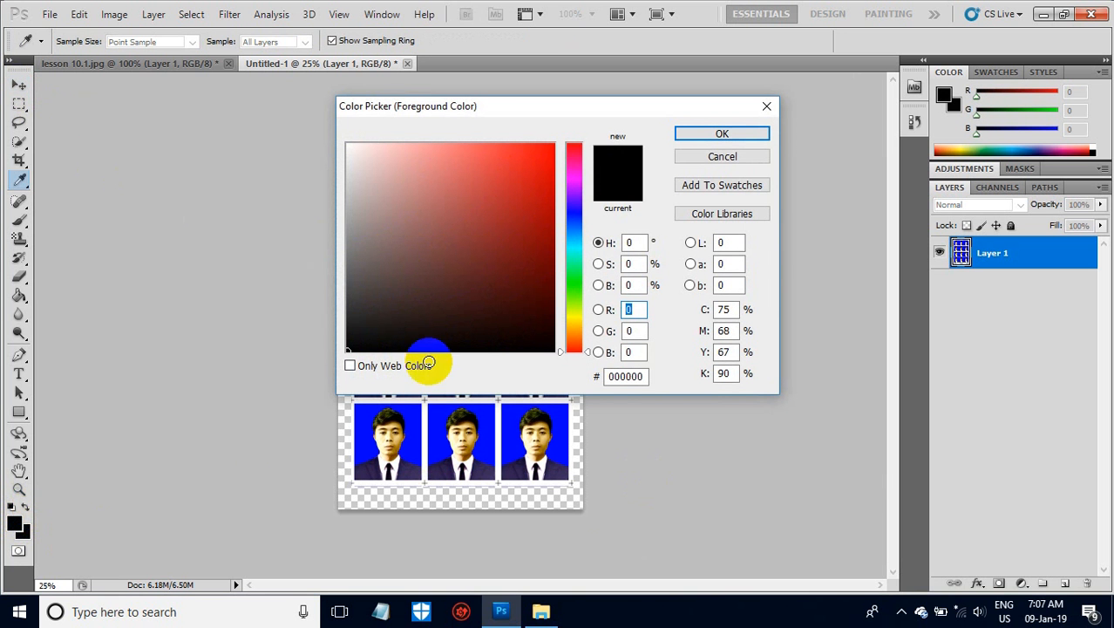
click(730, 157)
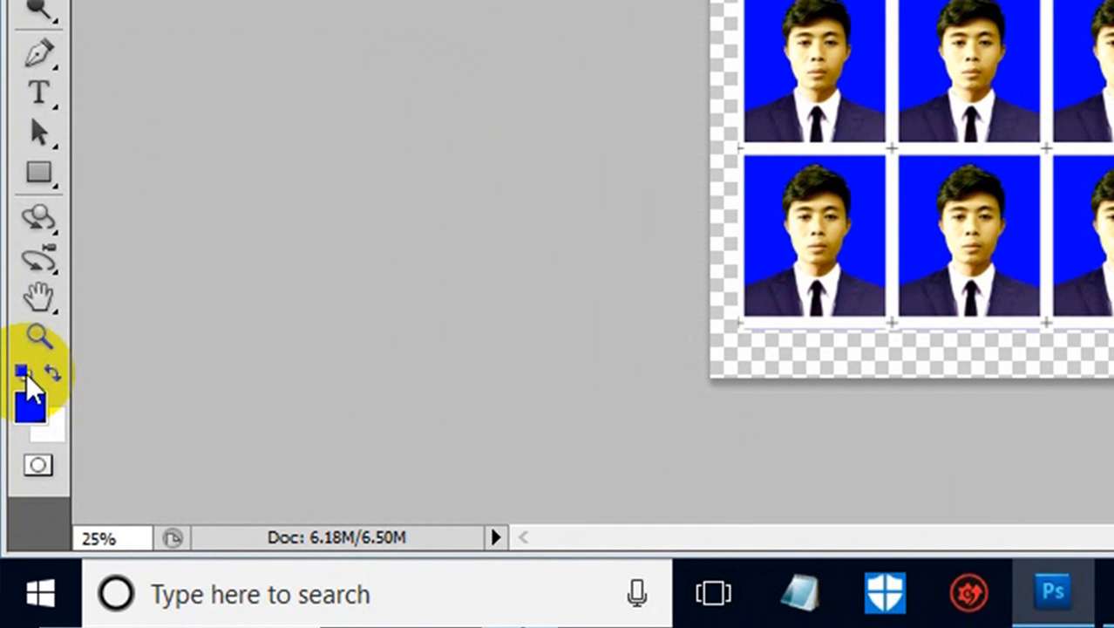
click(53, 376)
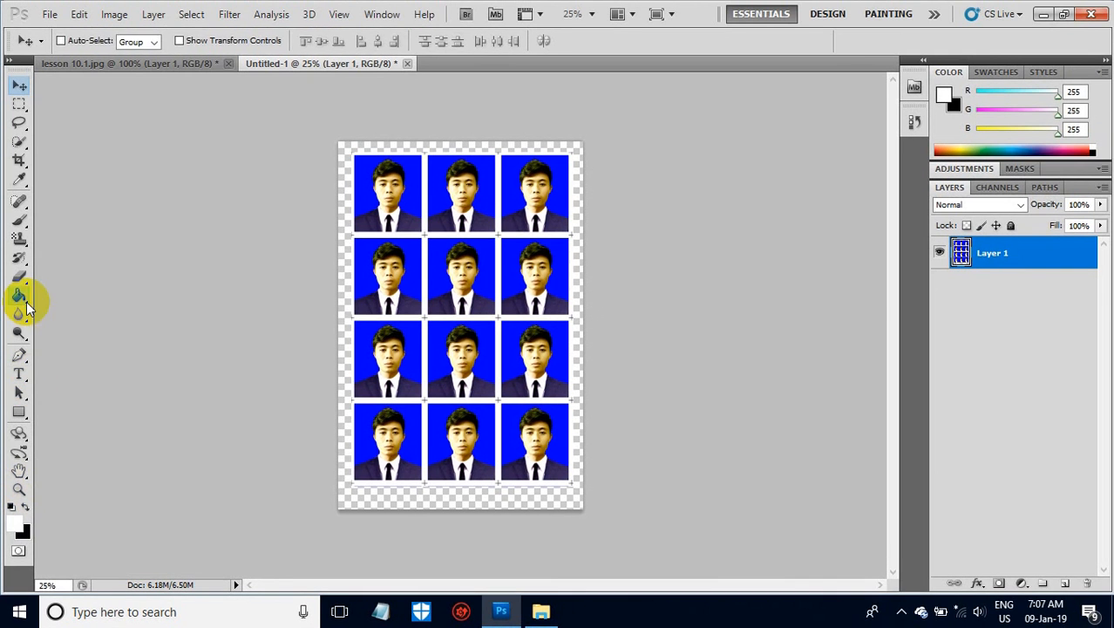
Fill the transparent area around the photo grid with the white foreground colour using the Paint Bucket tool.
click(20, 295)
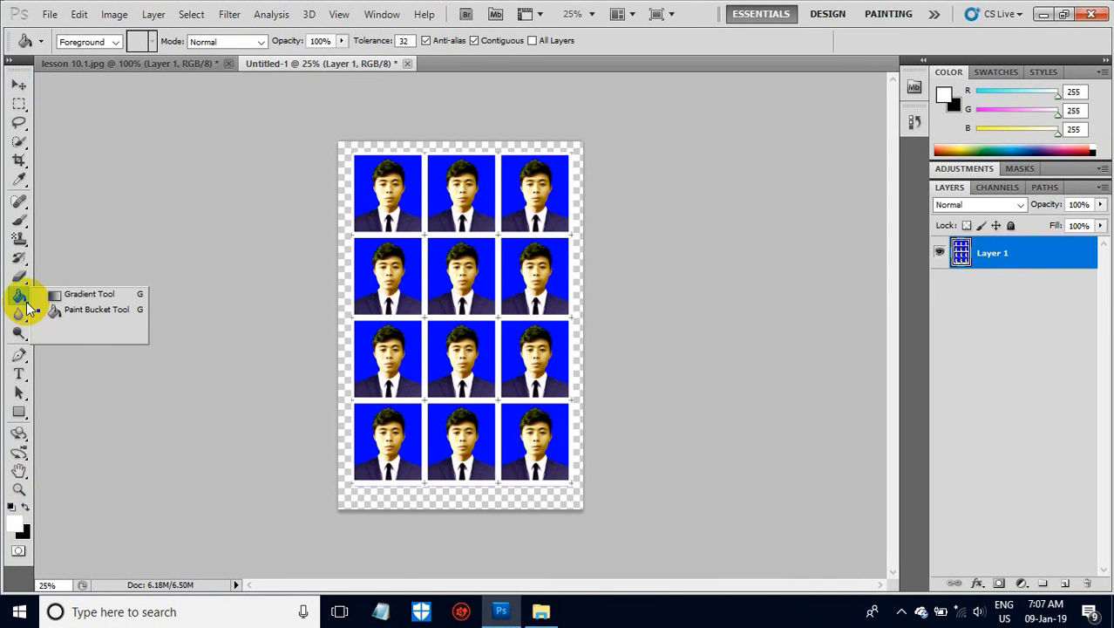
click(76, 310)
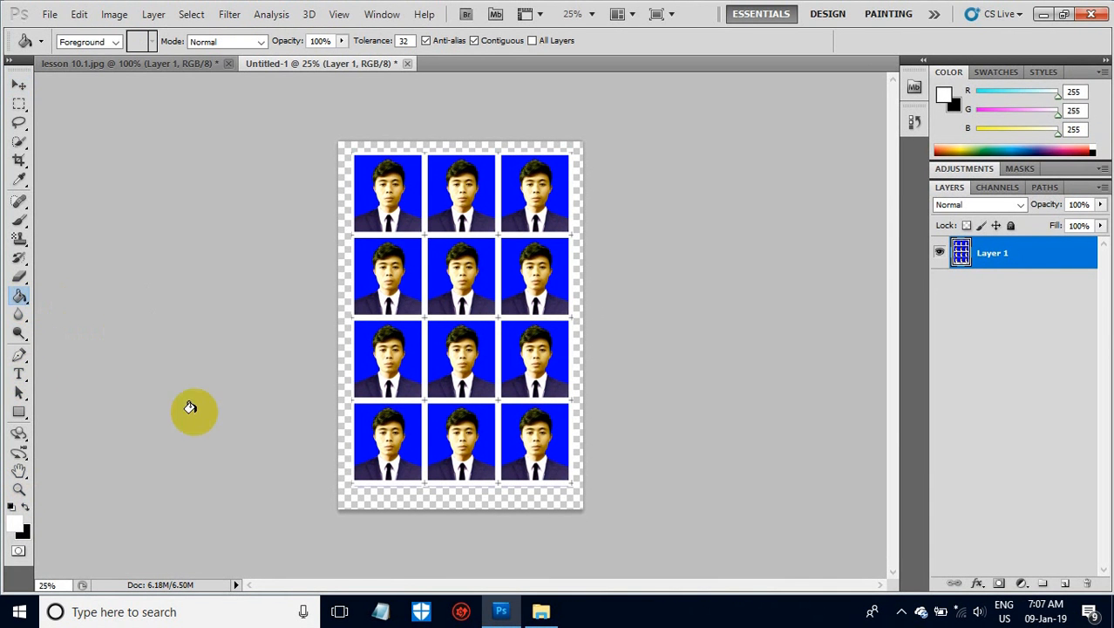
click(395, 502)
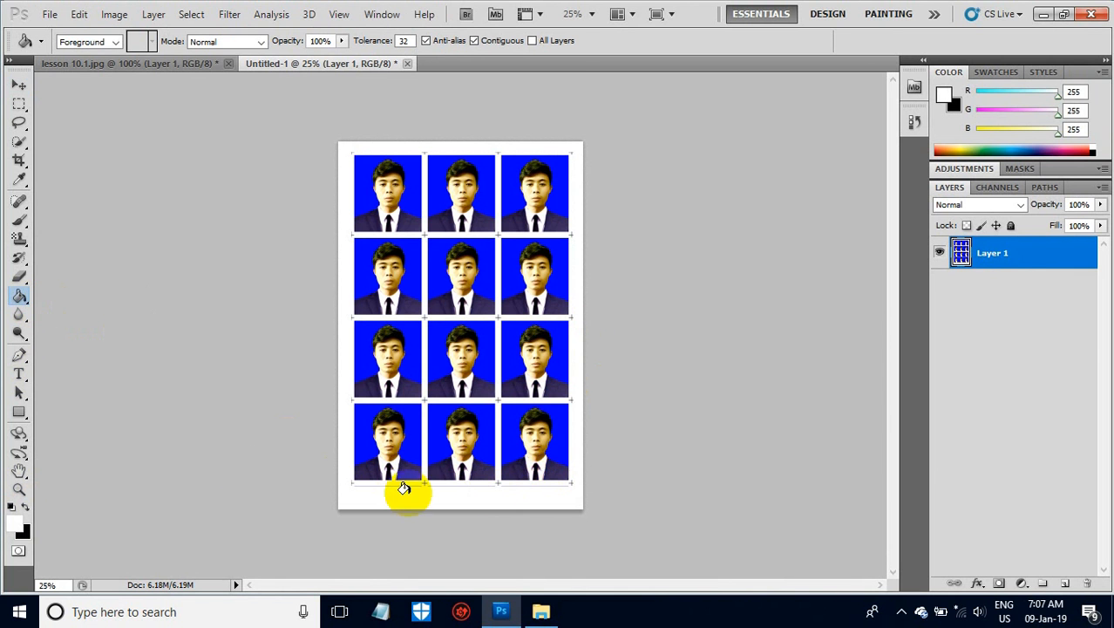
Save the photo sheet in the Download folder as a JPEG named WTYT, with quality 8 (High) and the Progressive format option.
click(51, 15)
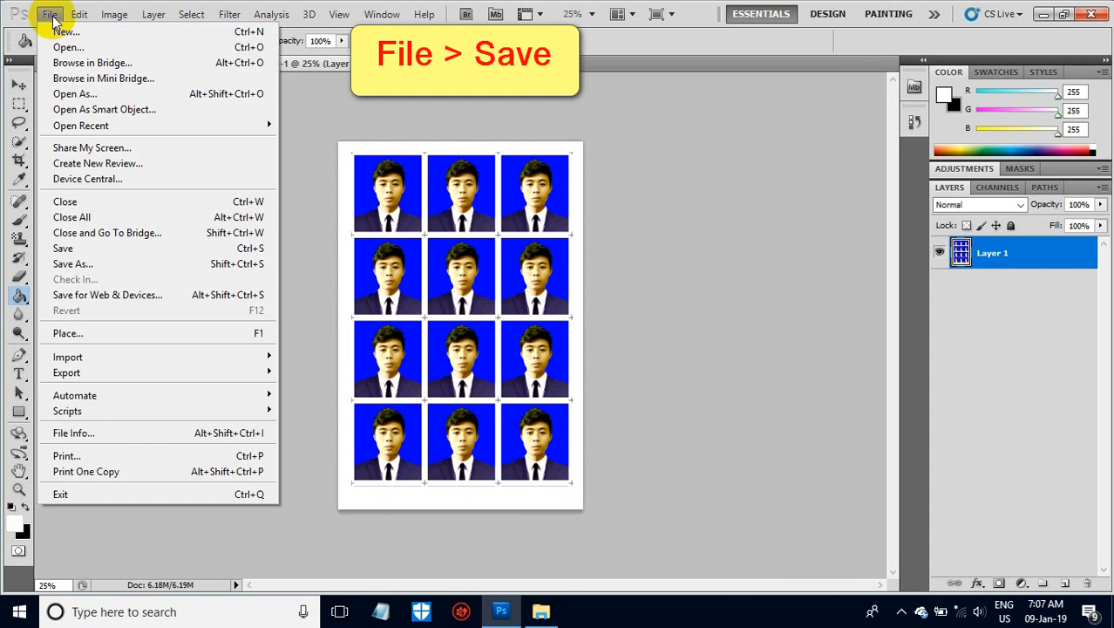
click(94, 248)
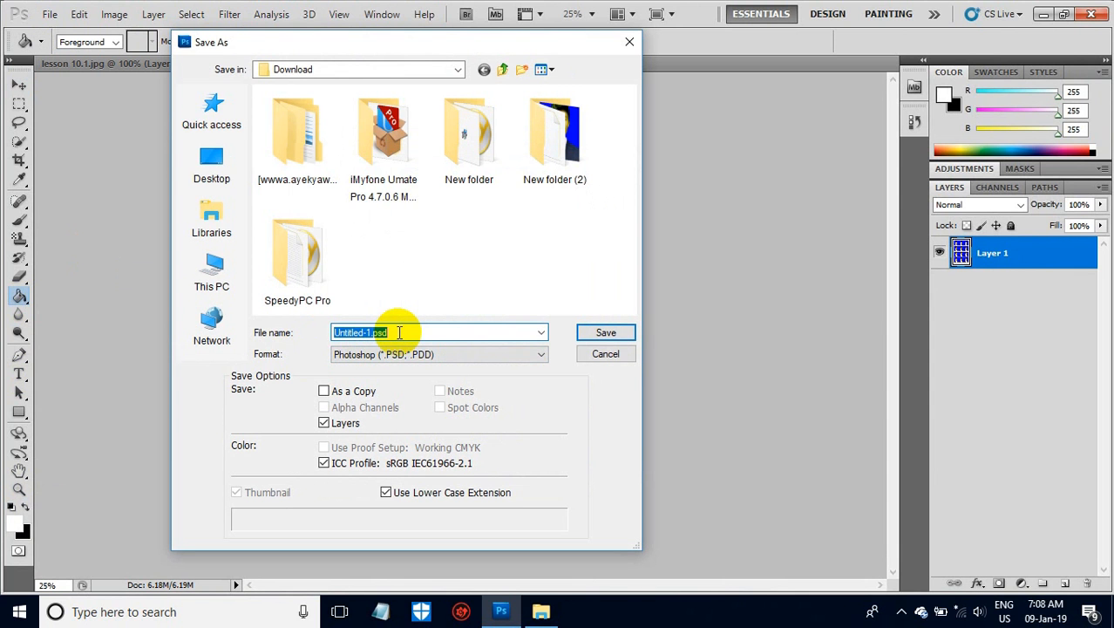
text(WTYT)
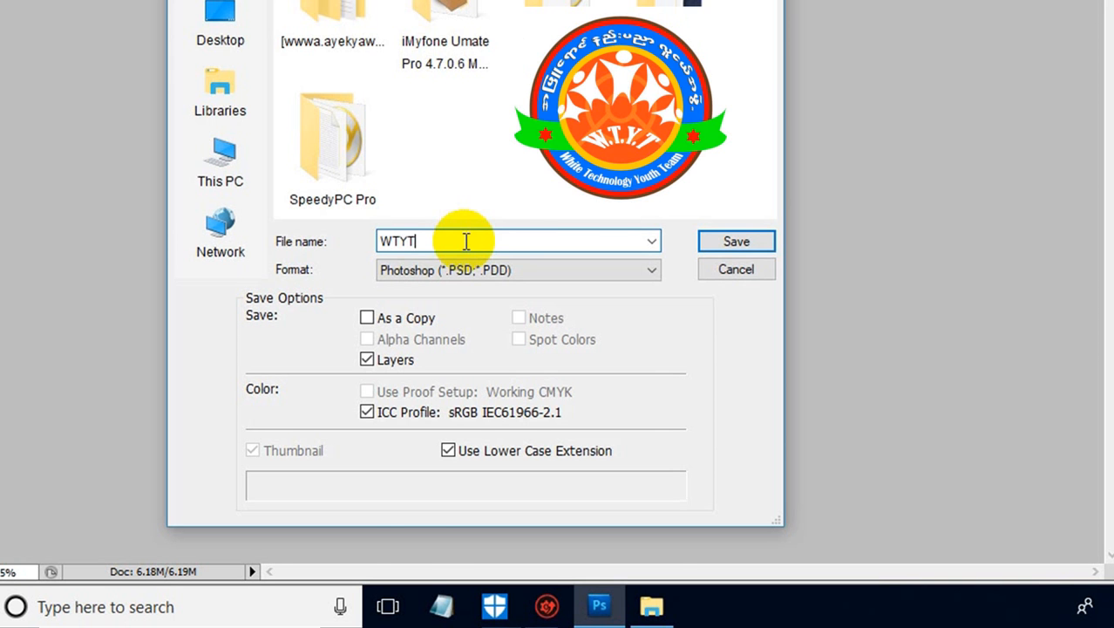
click(510, 271)
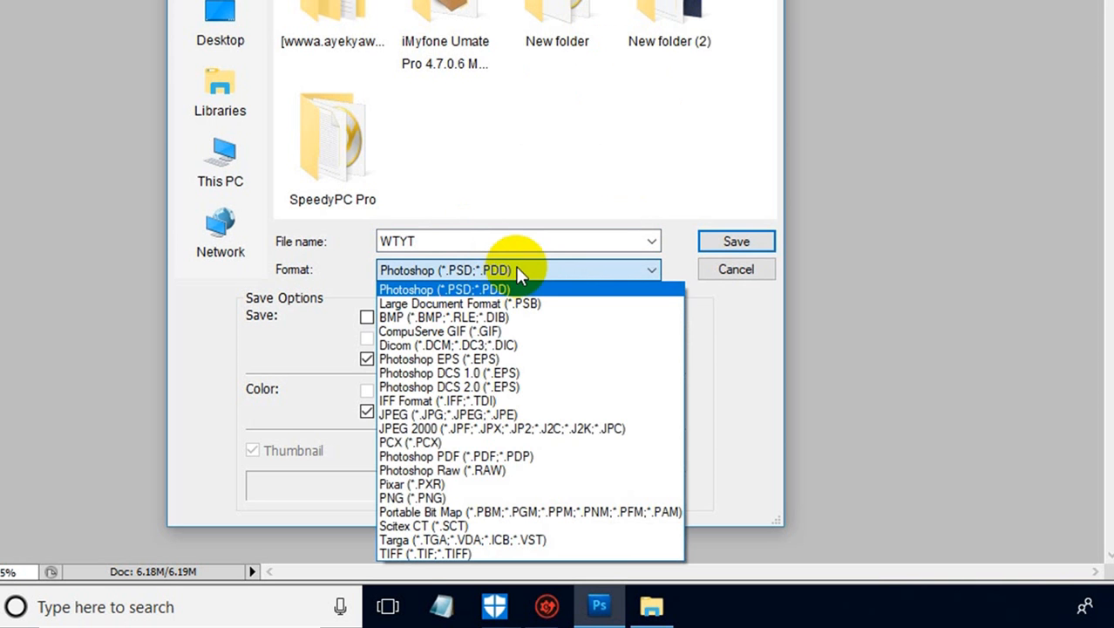
click(450, 416)
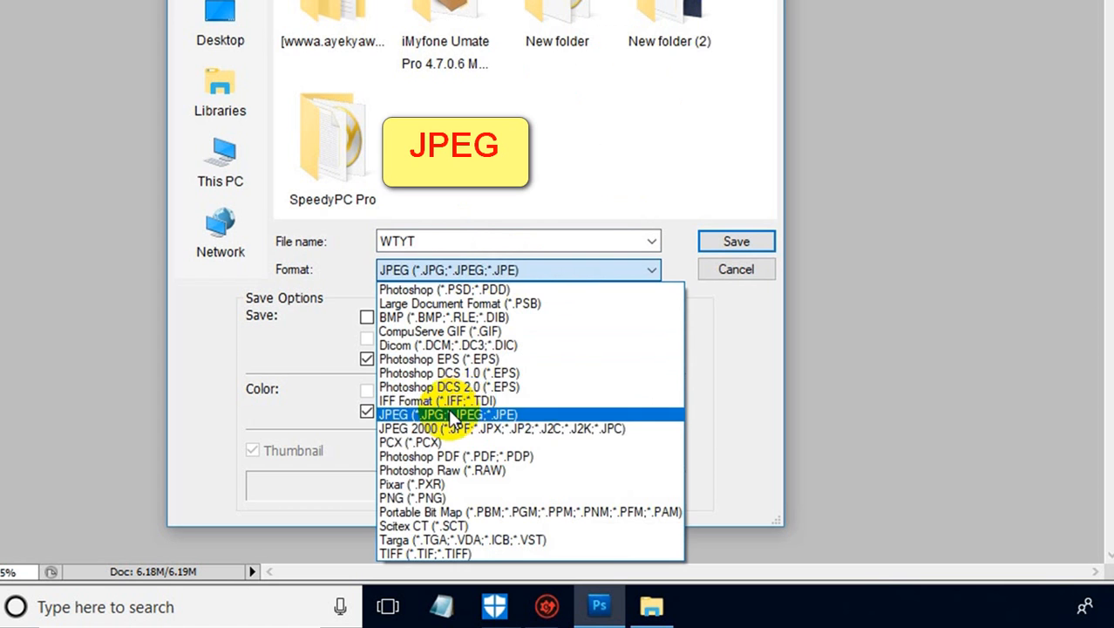
click(450, 416)
click(723, 243)
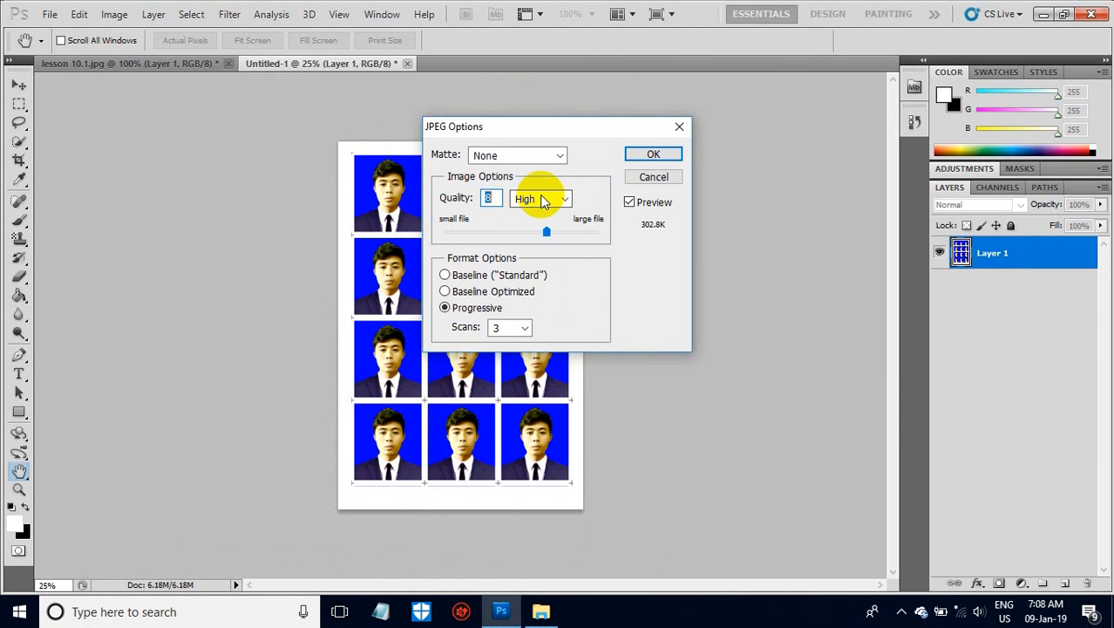
click(660, 154)
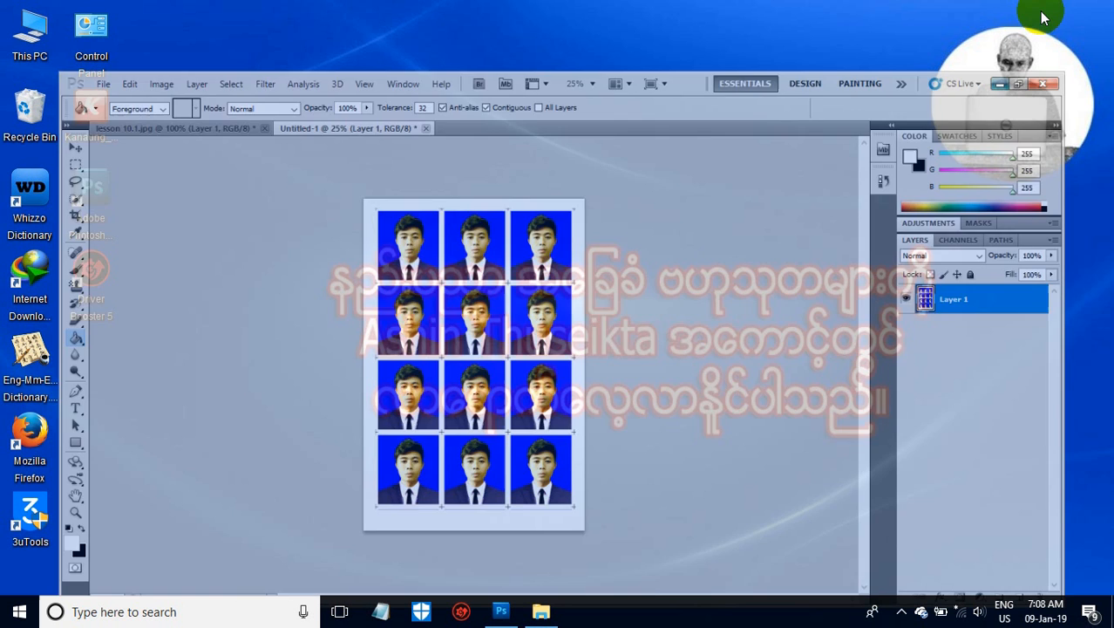